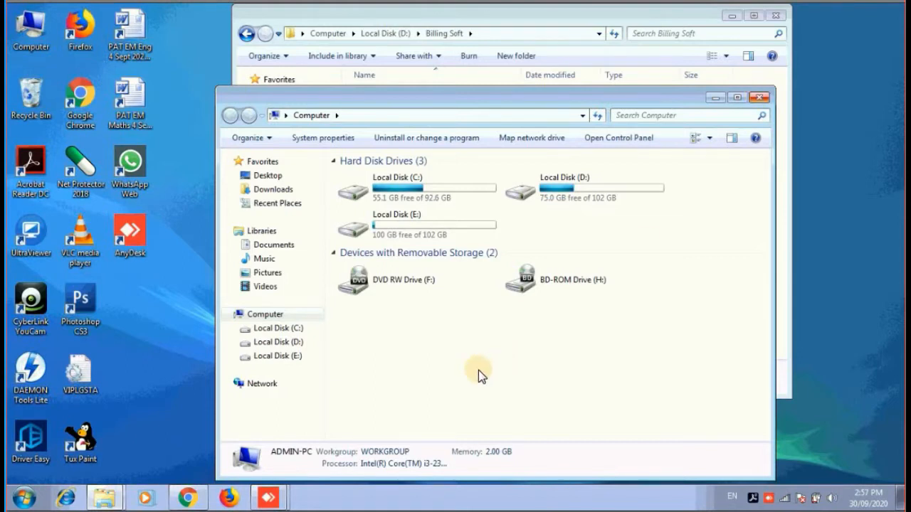
Open the Computer's Properties to confirm the Windows 7 edition and 64-bit system type.
click(440, 377)
right_click(439, 375)
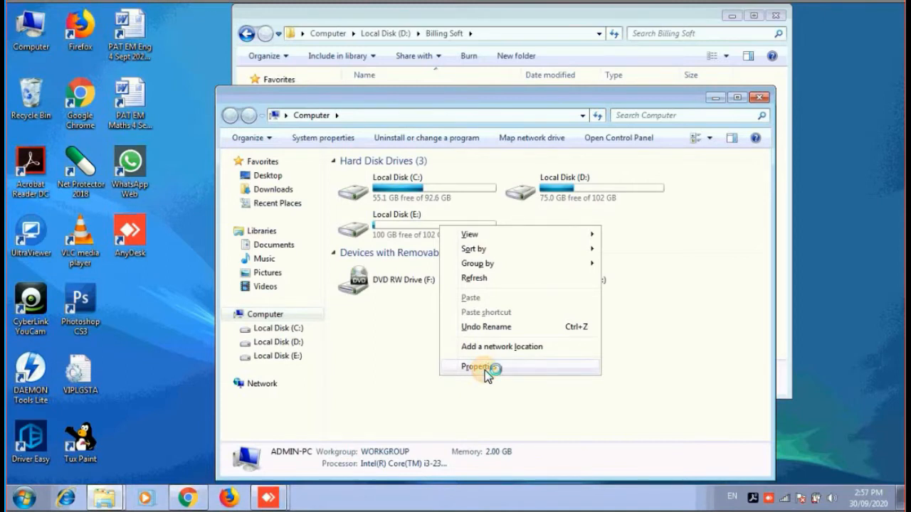
click(484, 367)
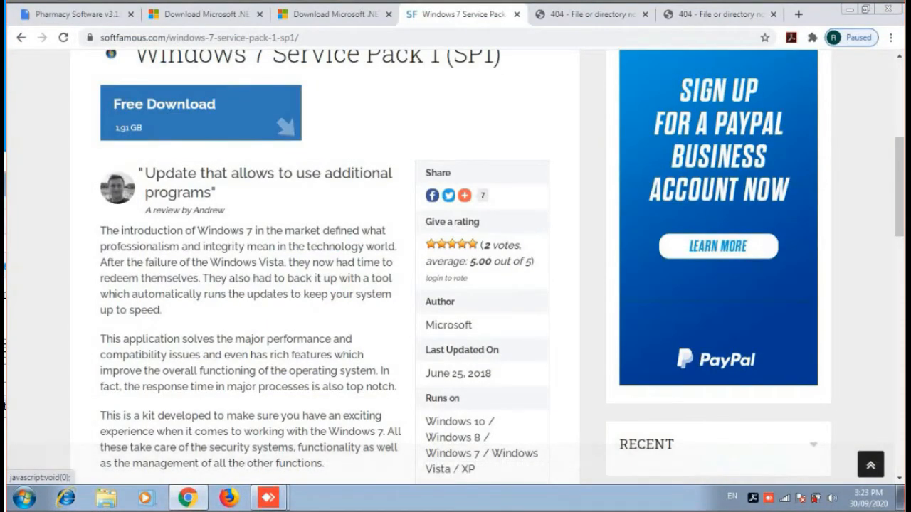
Go to the softfamous download/ page, download 64-bit Windows 7 SP1 (windows6.1-KB976932-X64), and run it.
scroll(456, 267, down, 2)
scroll(295, 173, down, 12)
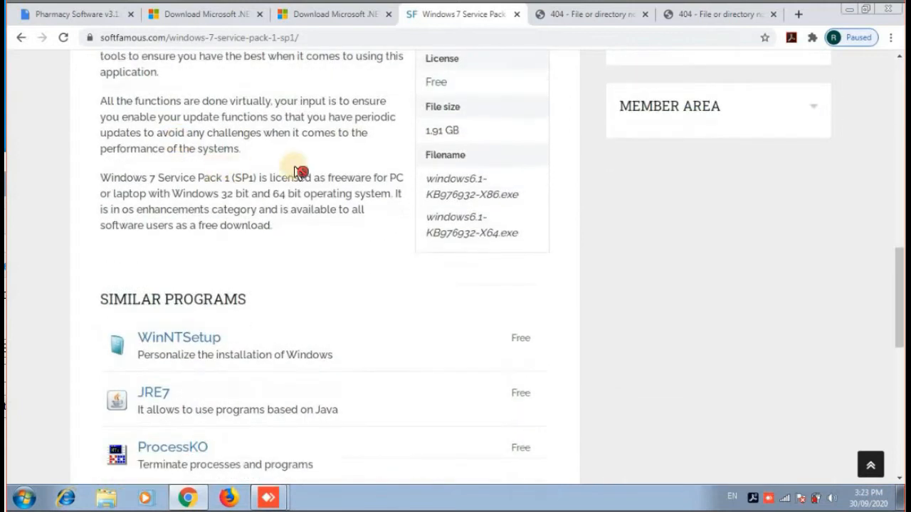
click(391, 43)
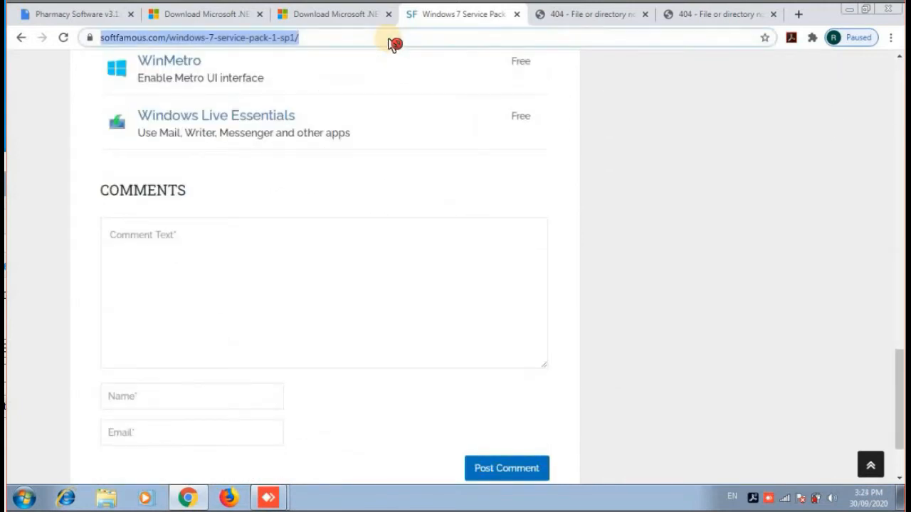
key(End)
text(download/)
key(Return)
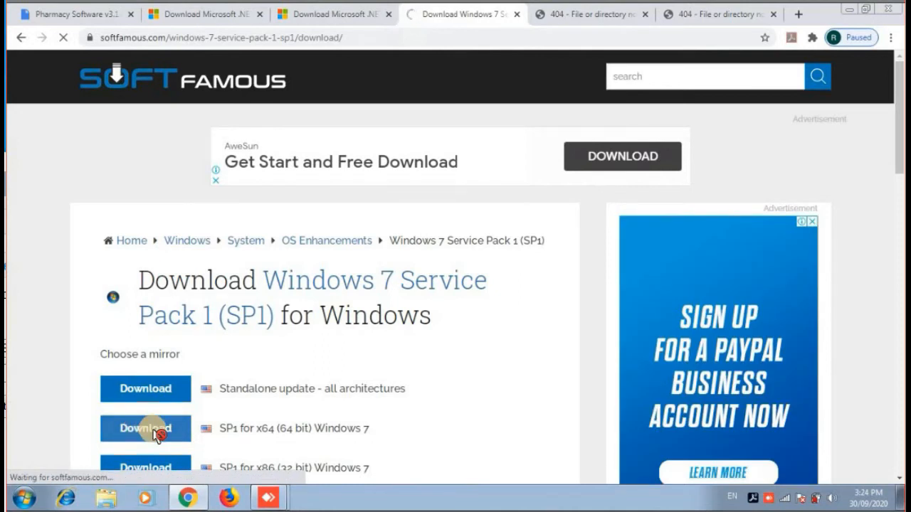
click(158, 431)
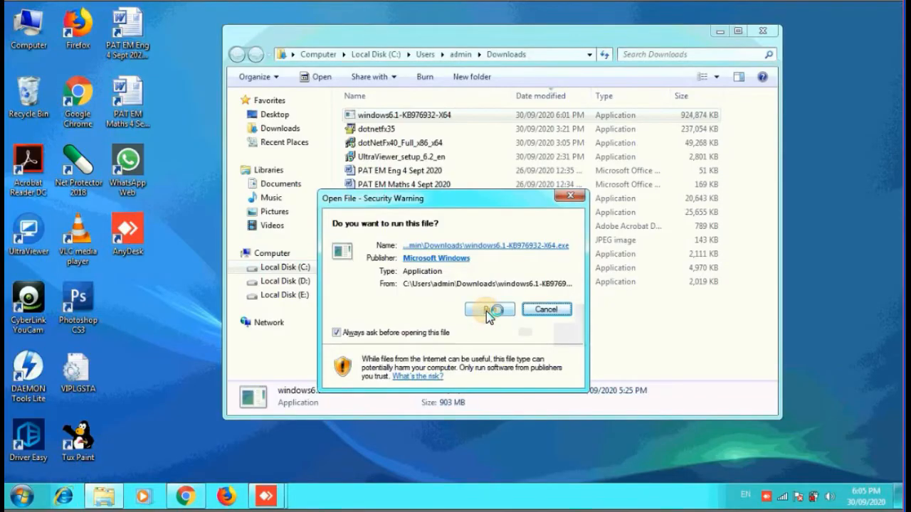
click(486, 311)
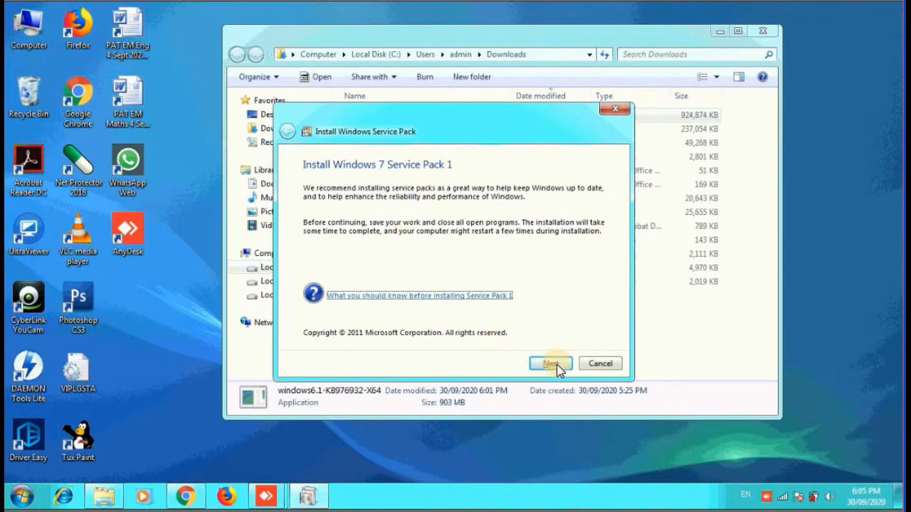
Continue past the SP1 introduction and untick 'Automatically restart the computer'.
click(552, 363)
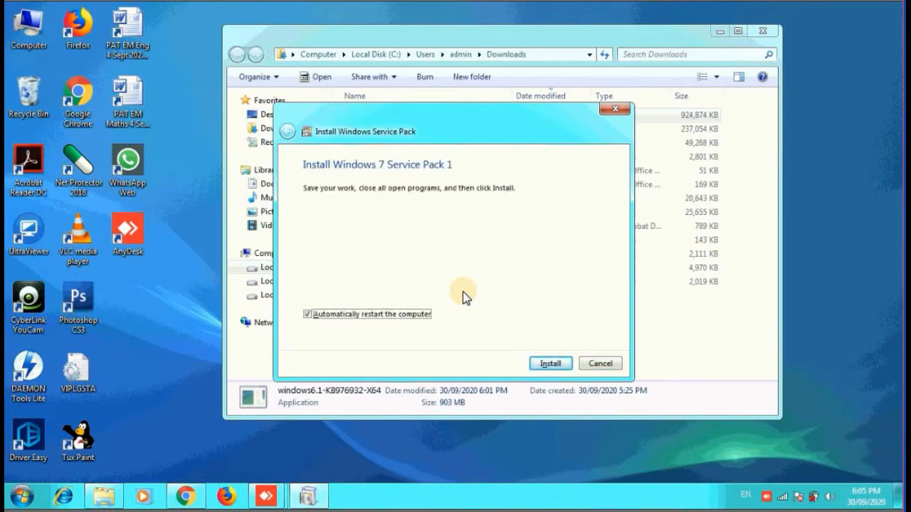
click(417, 314)
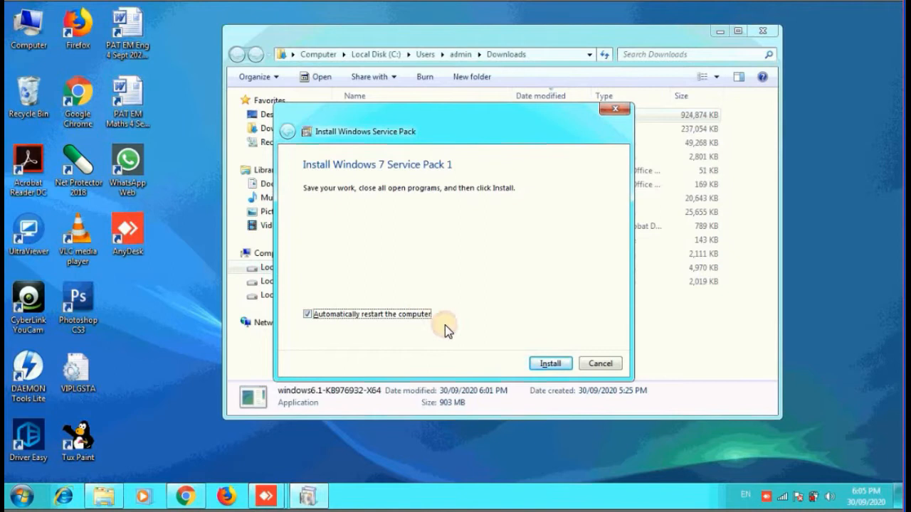
Install Service Pack 1 (KB976932) and restart the computer once the progress completes.
click(552, 364)
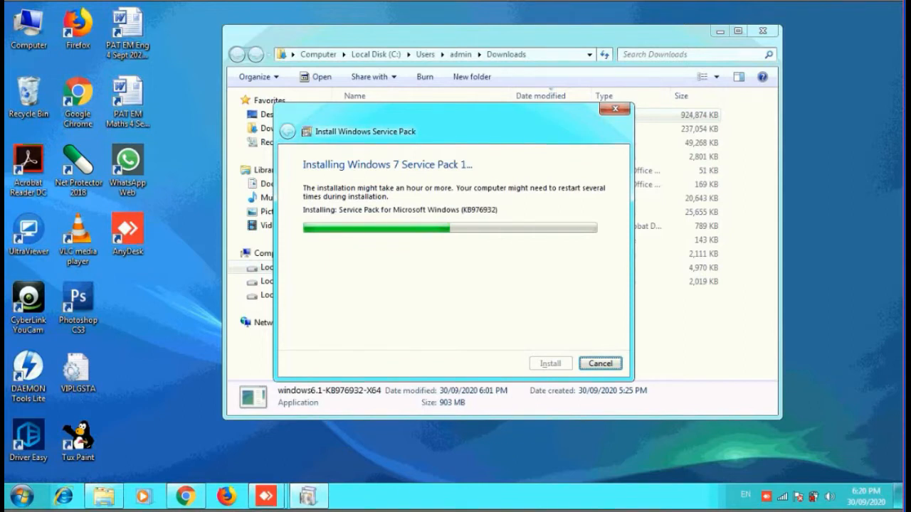
mouse_move(103, 496)
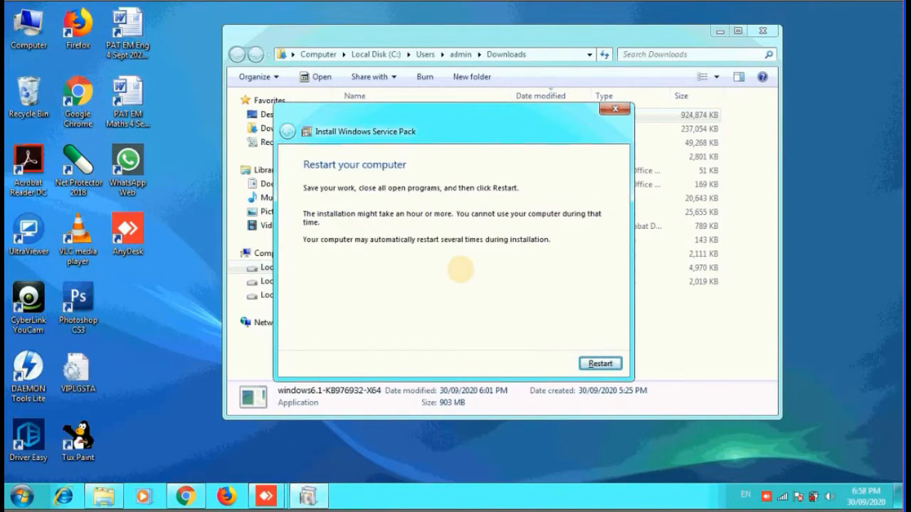
click(597, 362)
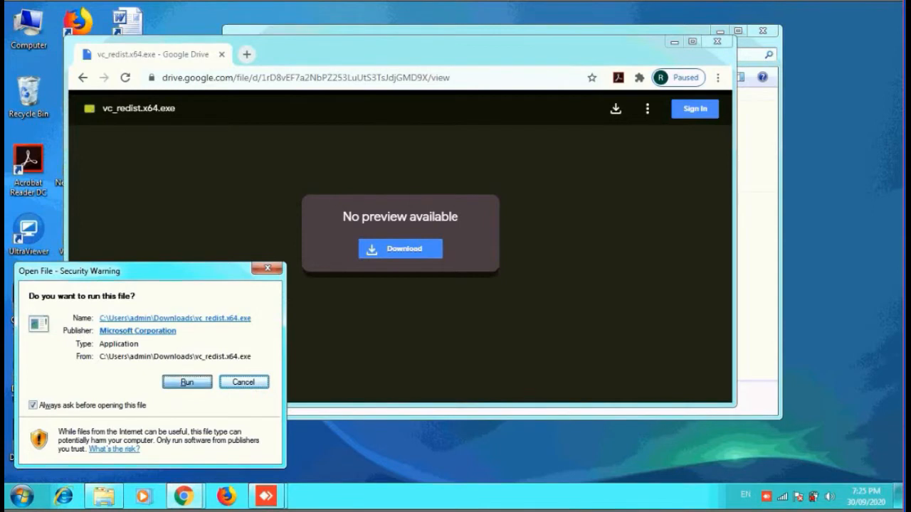
Run the Visual C++ 2015 x64 redistributable setup, agree to the license terms, and install it.
click(186, 382)
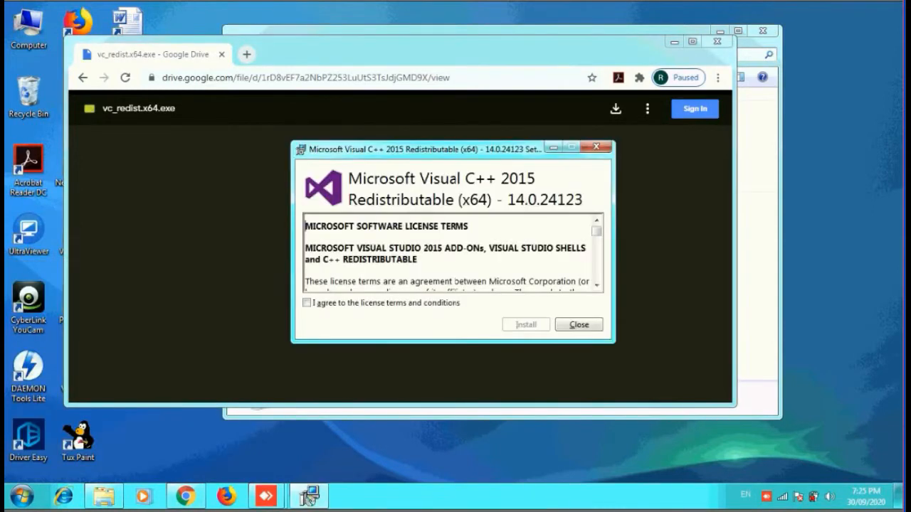
click(346, 305)
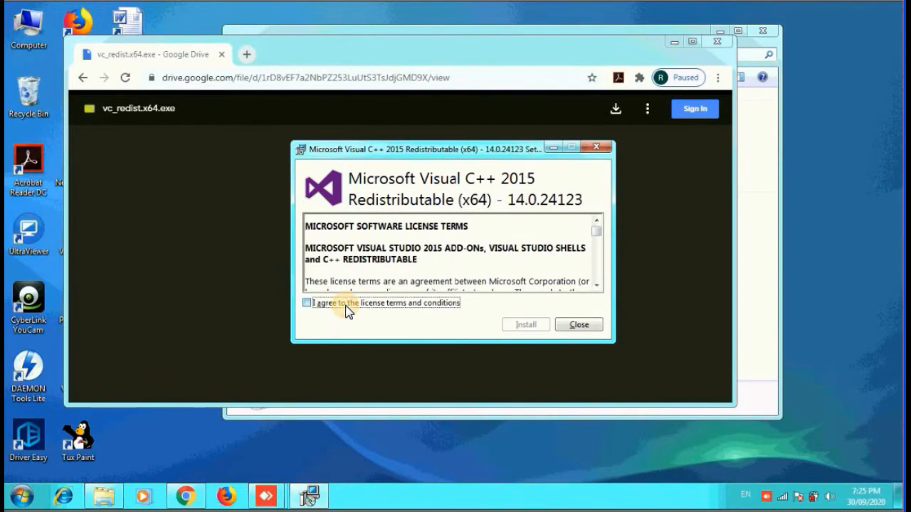
click(523, 325)
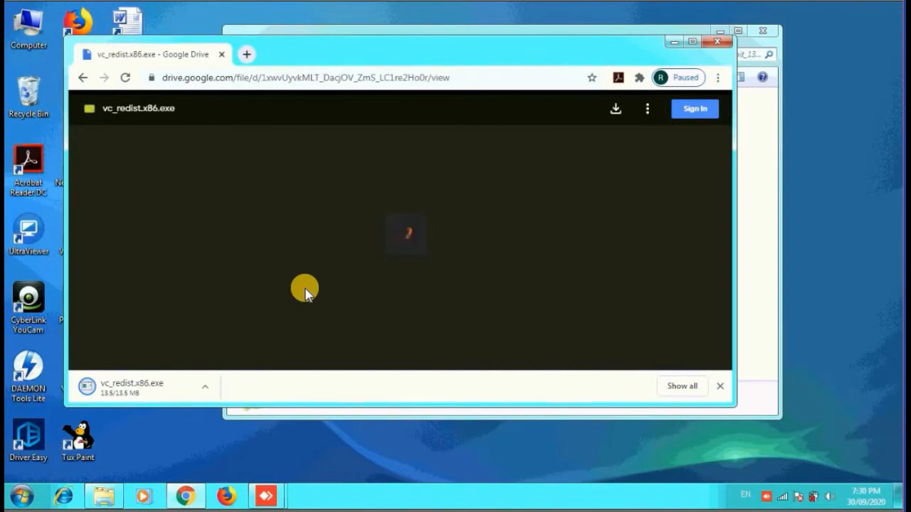
Run vc_redist.x86.exe, agree to the license, install and close it, then minimize Chrome.
click(140, 393)
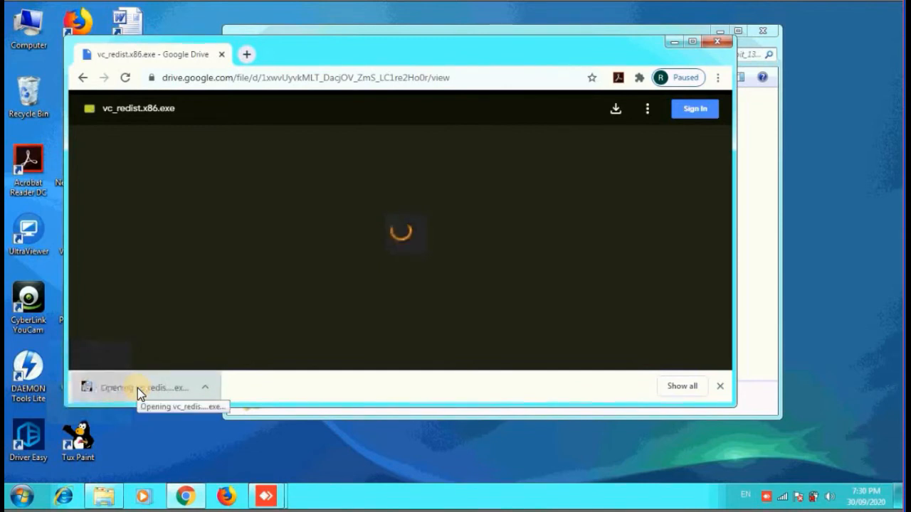
click(488, 259)
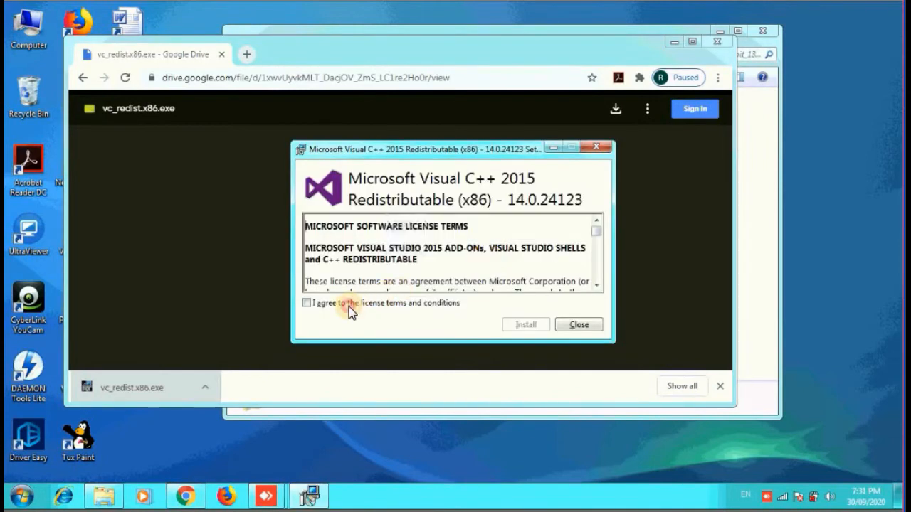
click(385, 307)
click(530, 325)
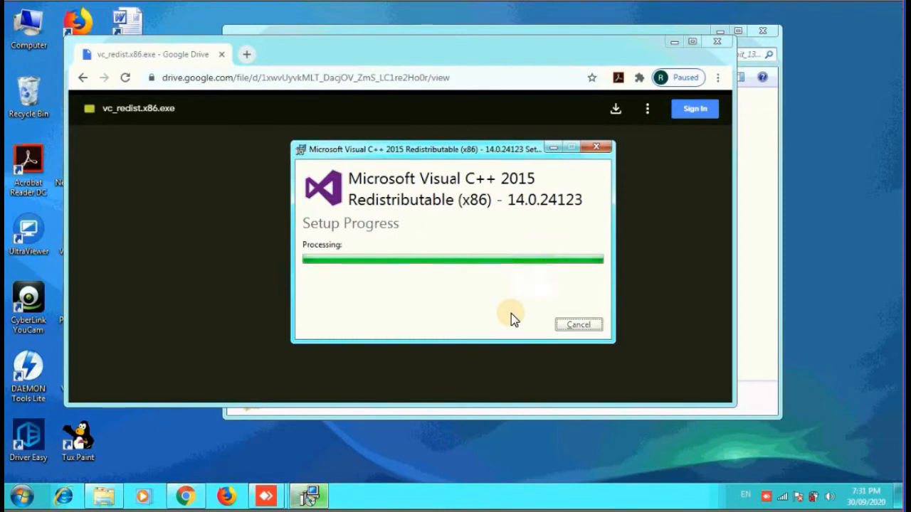
click(582, 322)
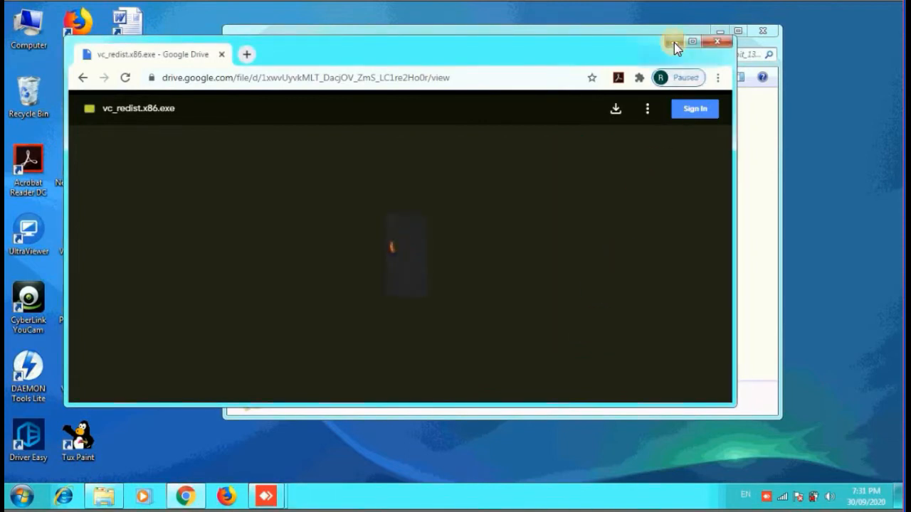
click(673, 42)
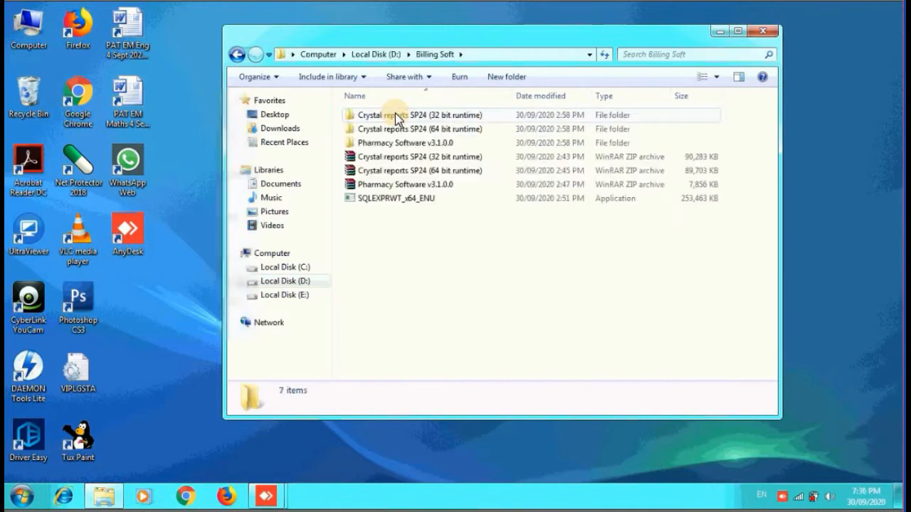
Open Crystal reports SP24 > CRforVS_redist_install_32bit_13_0_24, install CRRuntime_32bit_13_0_24, and pass the welcome page.
double_click(395, 113)
click(395, 116)
double_click(396, 116)
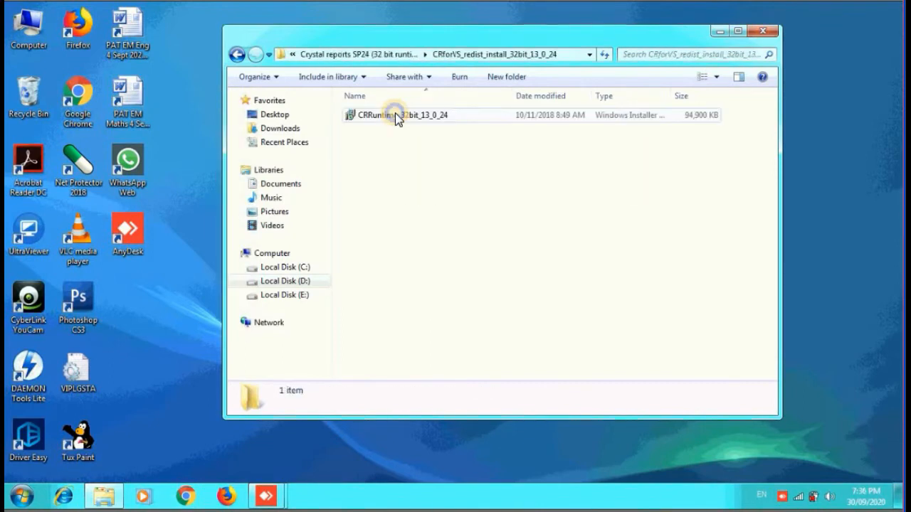
click(396, 116)
right_click(395, 113)
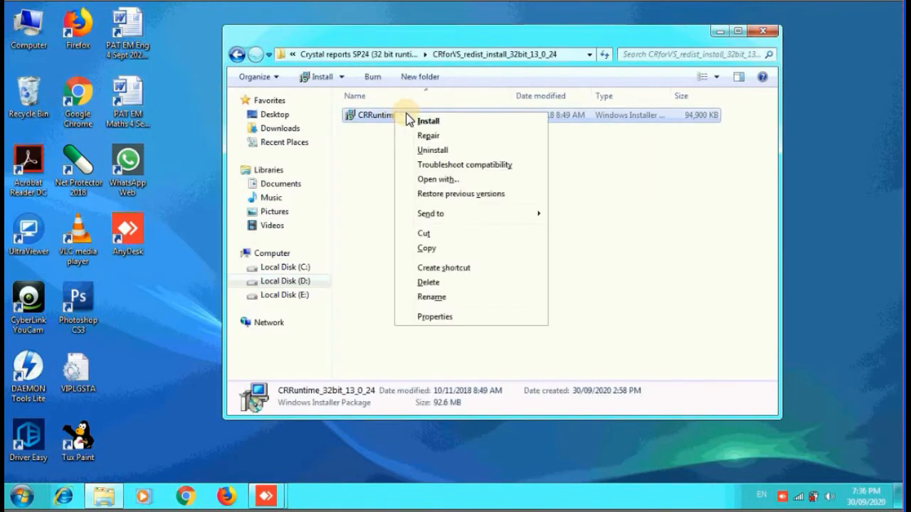
click(436, 121)
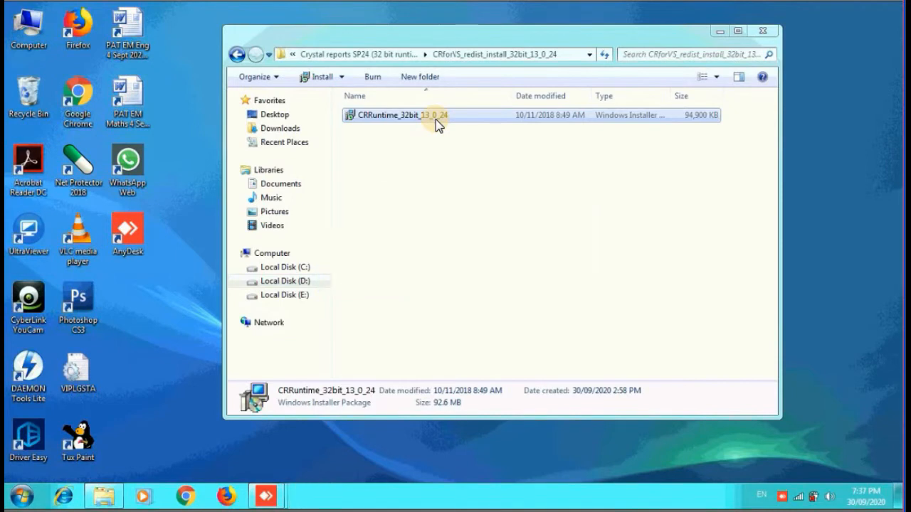
click(518, 388)
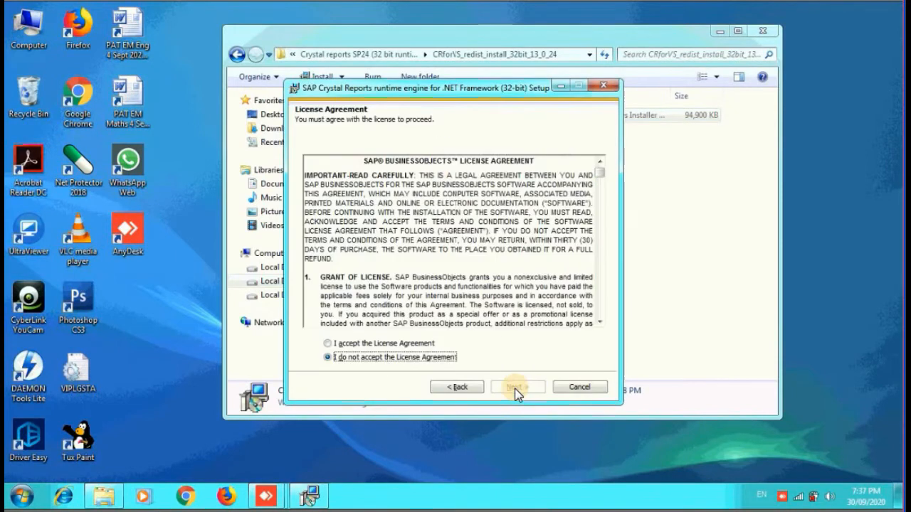
Accept the SAP license agreement, install the Crystal Reports runtime, and click Finish.
click(425, 345)
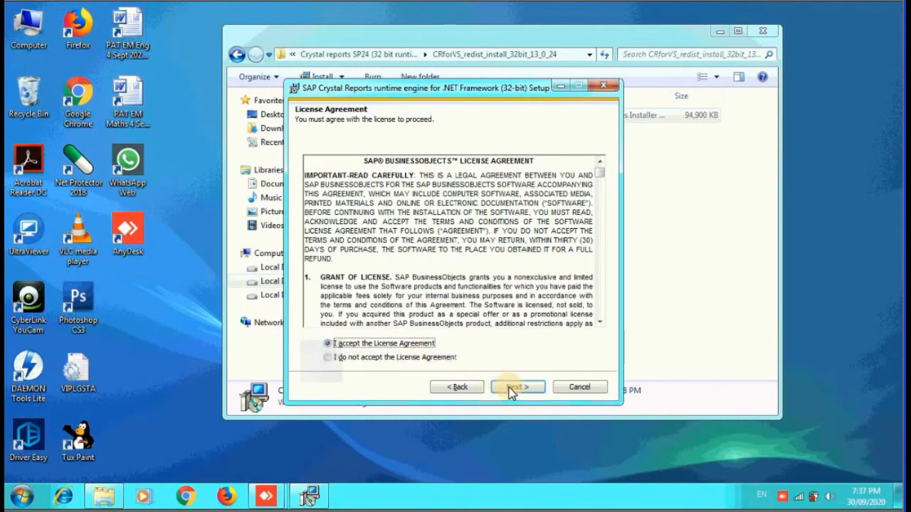
click(516, 387)
click(508, 387)
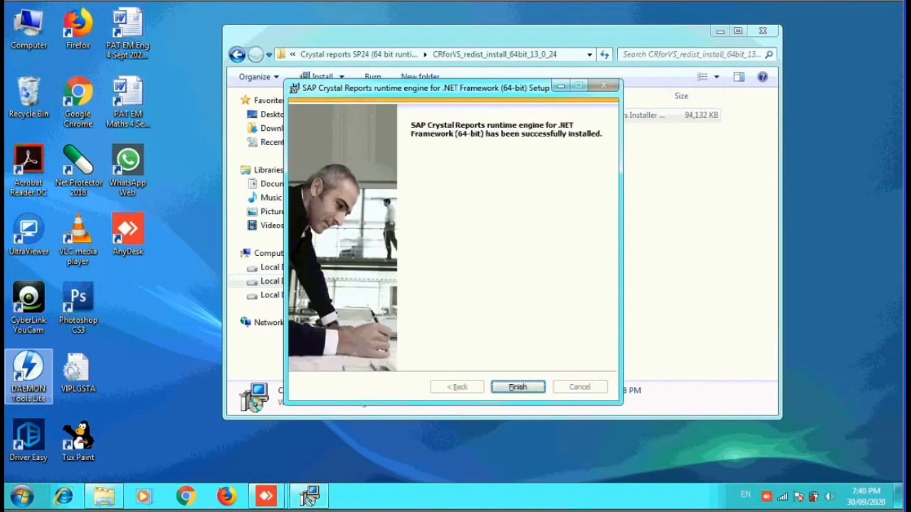
click(508, 388)
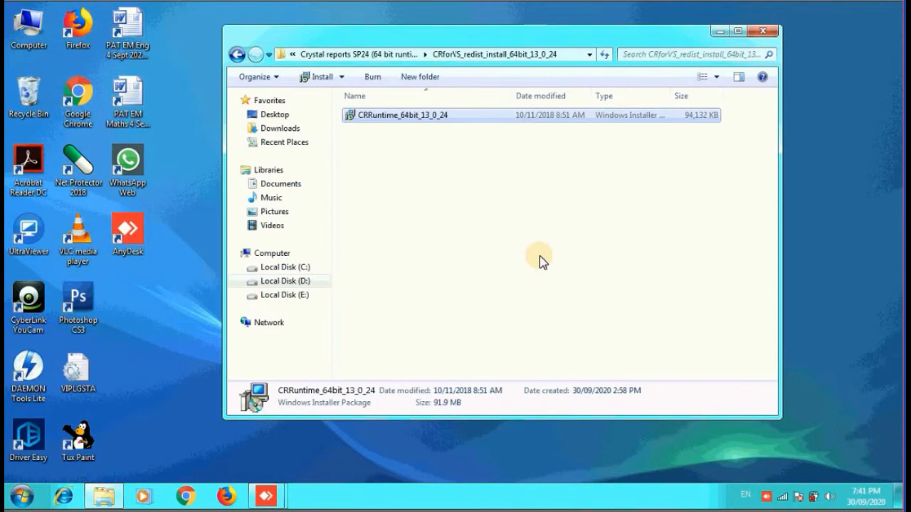
Go up to the Billing Soft folder and open SQLEXPRWT_x64_ENU, allowing it to run.
click(331, 55)
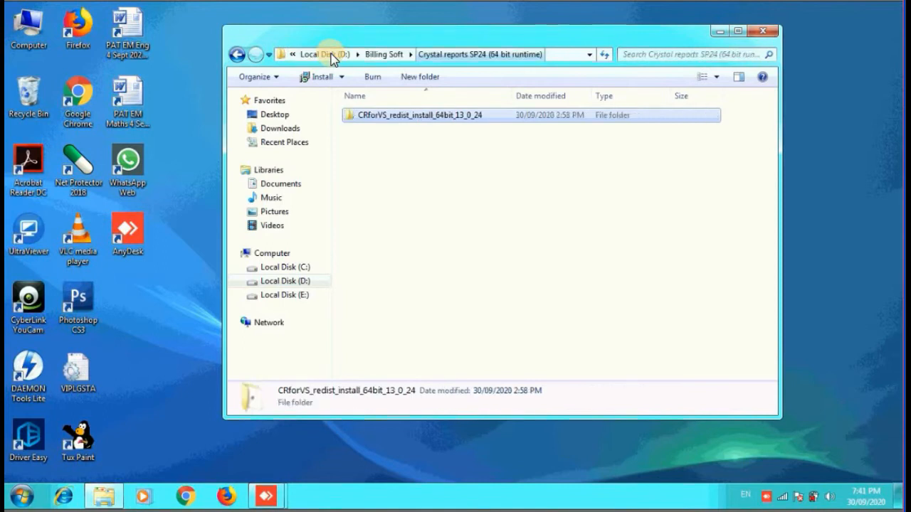
click(373, 54)
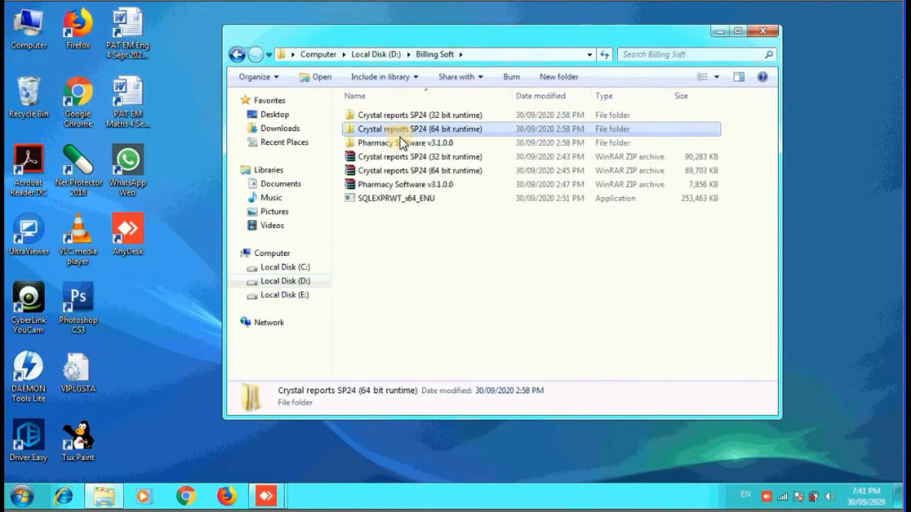
click(410, 200)
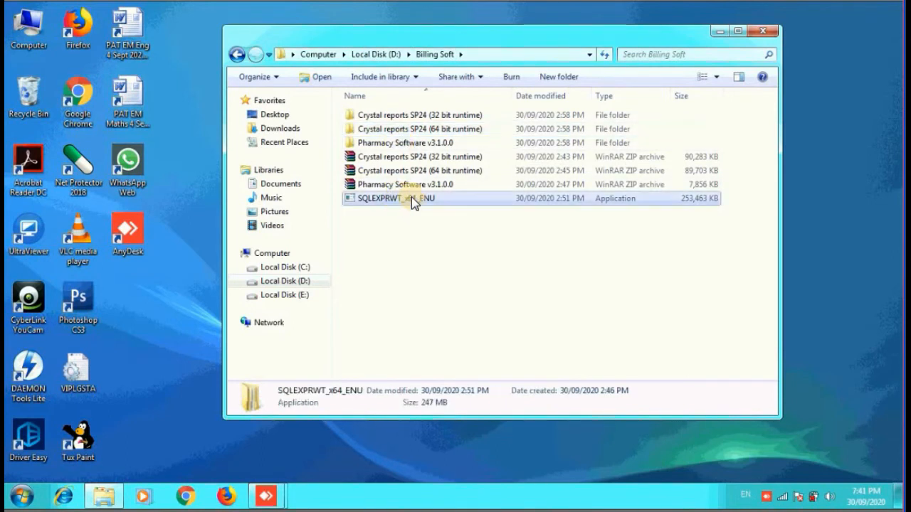
right_click(397, 198)
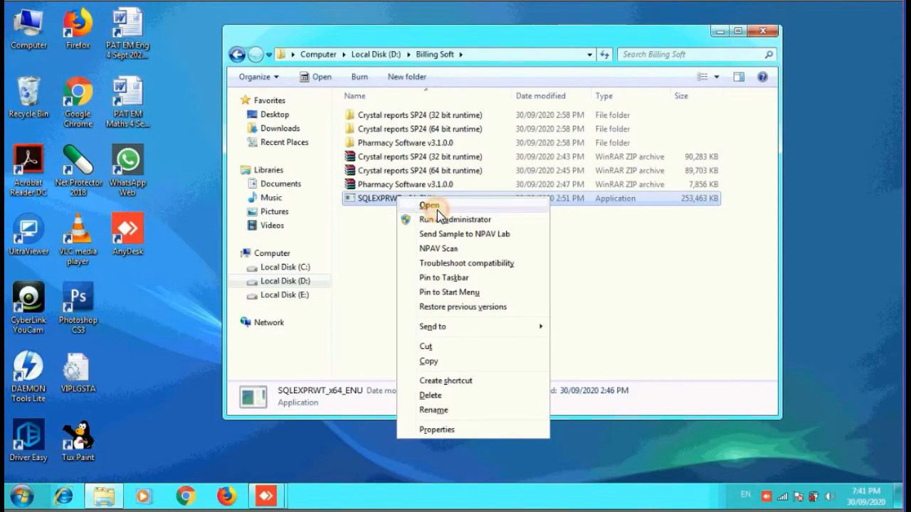
click(437, 210)
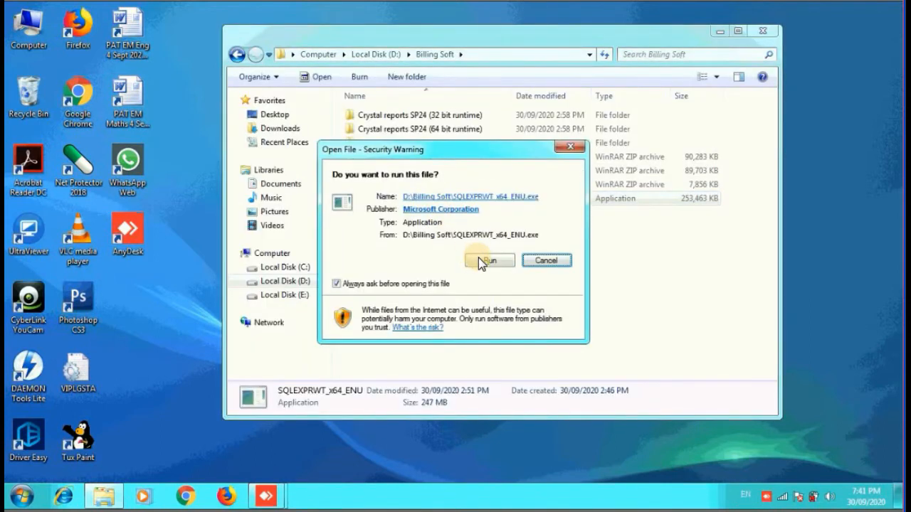
click(478, 257)
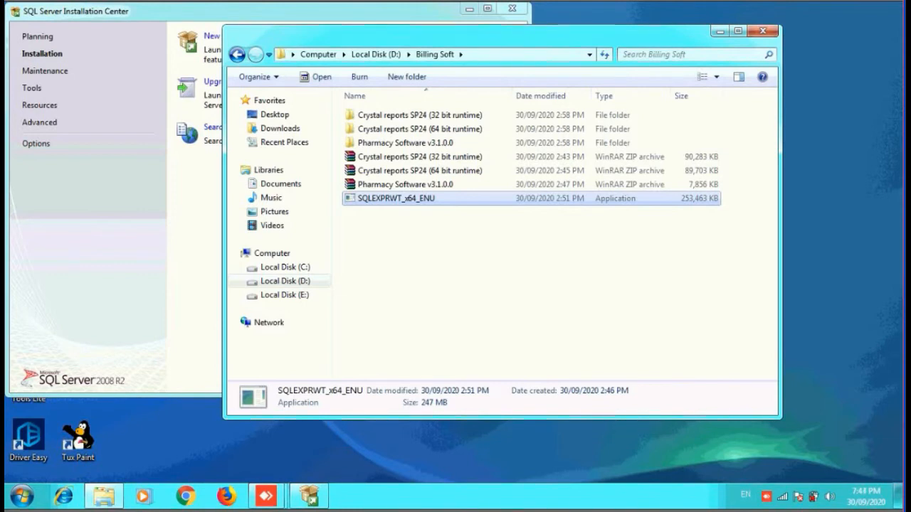
Choose 'New installation or add features to an existing installation' in the Installation Center.
click(143, 18)
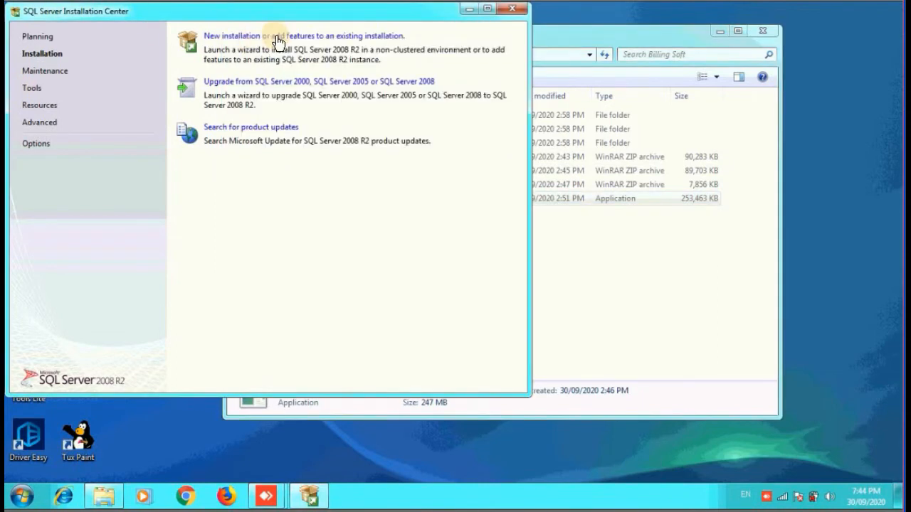
click(329, 37)
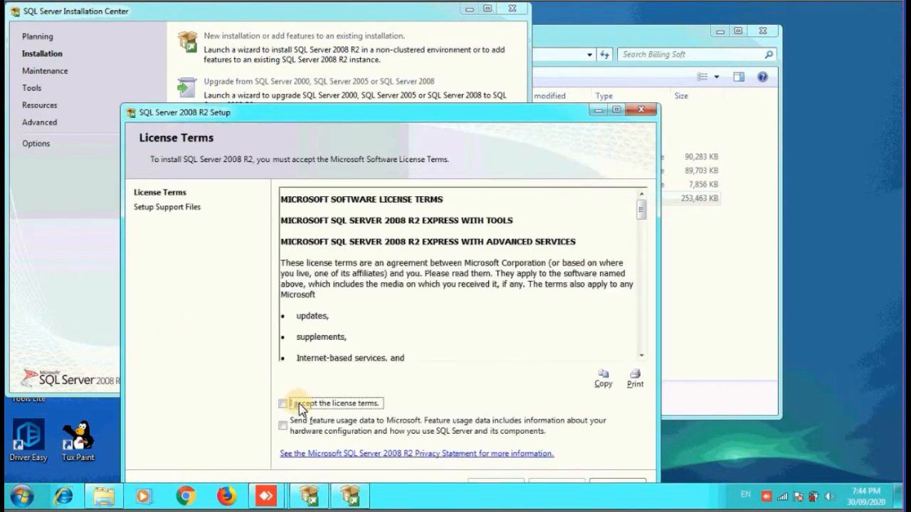
Accept the SQL Server 2008 R2 license terms and continue toward Feature Selection.
click(302, 404)
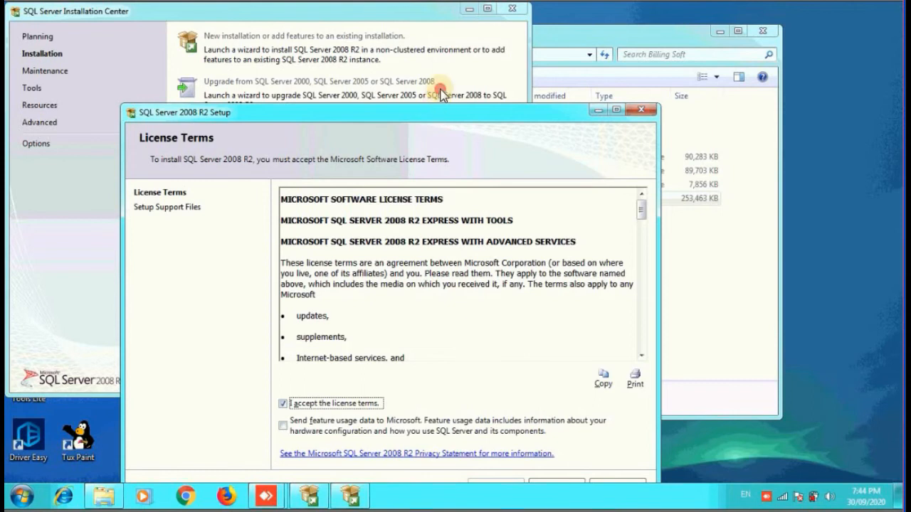
drag(436, 112, 451, 44)
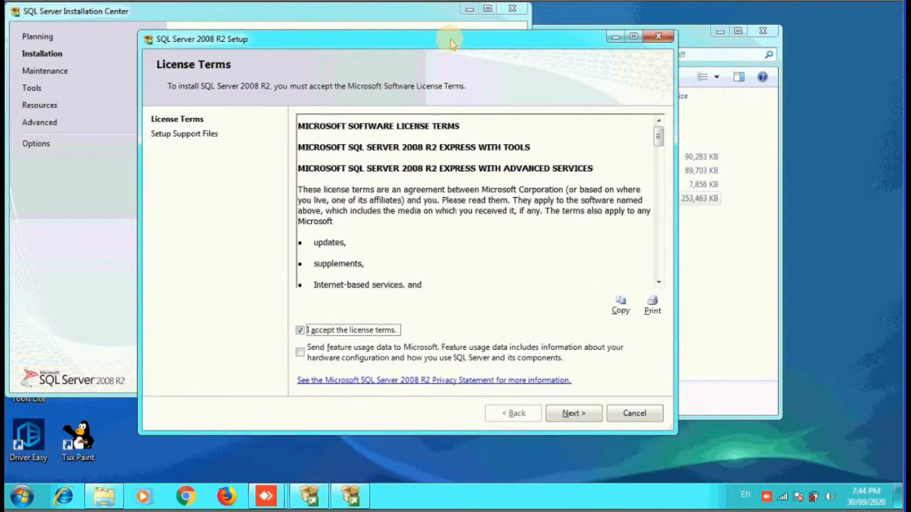
click(575, 414)
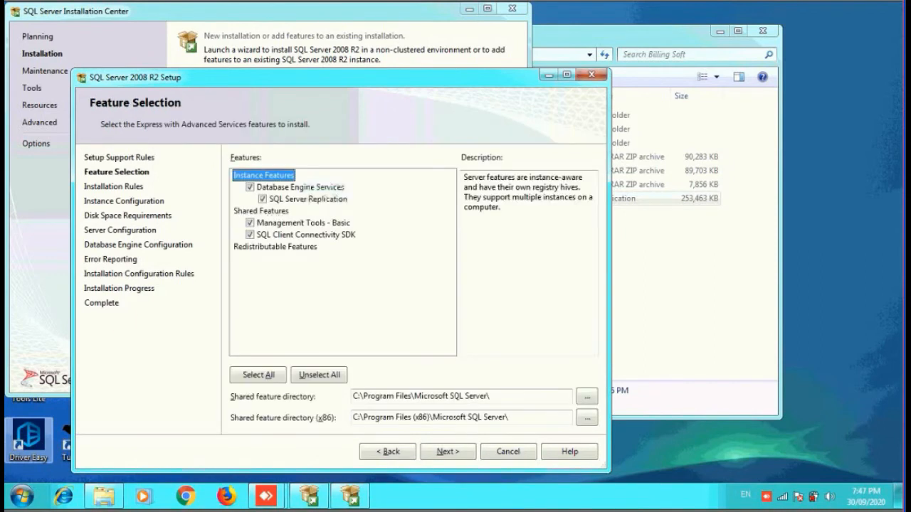
Keep all features and the SQLExpress named instance, and set SQL Server Browser startup to Automatic.
click(447, 452)
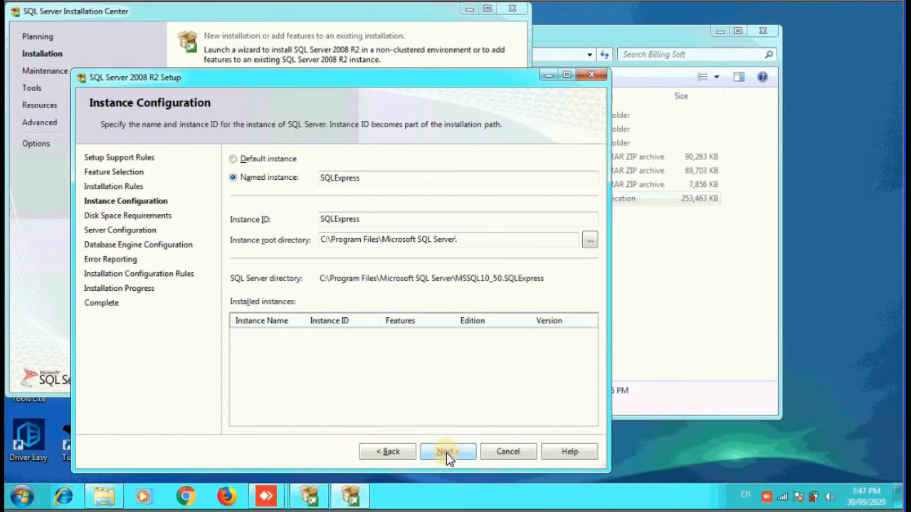
click(444, 452)
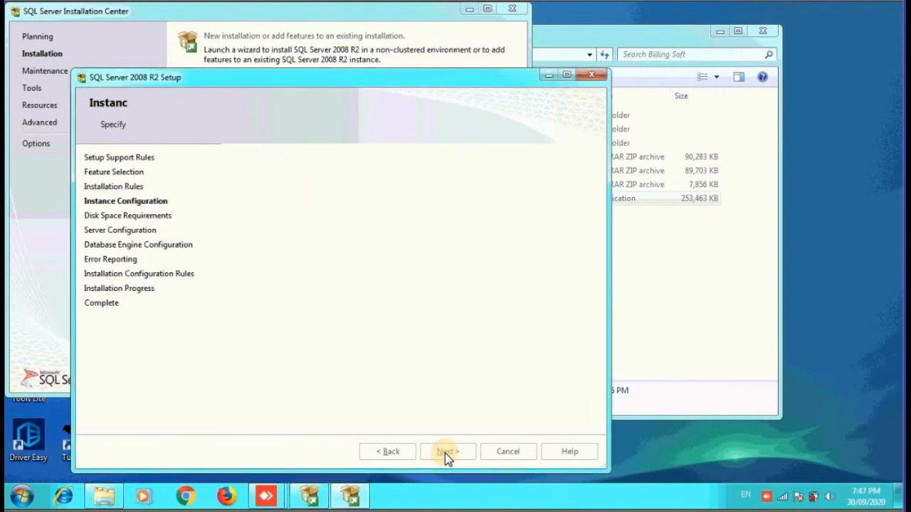
click(562, 230)
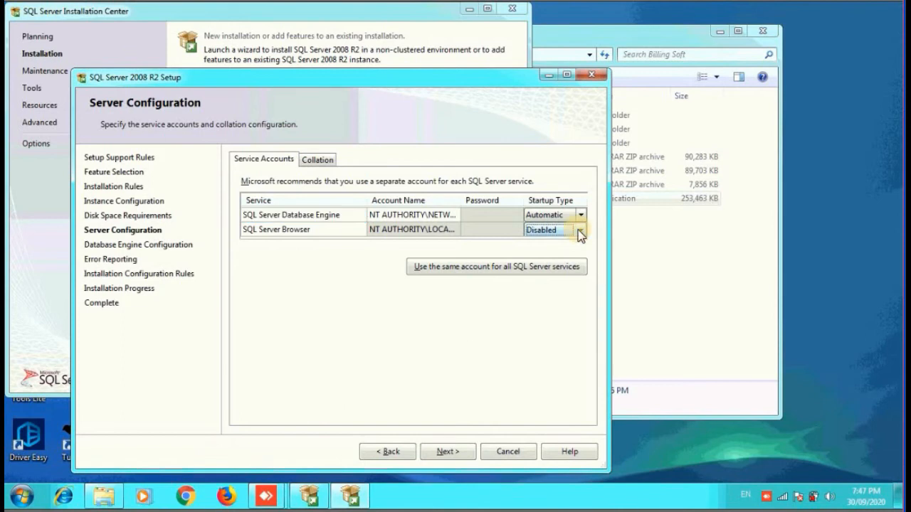
click(579, 230)
click(543, 243)
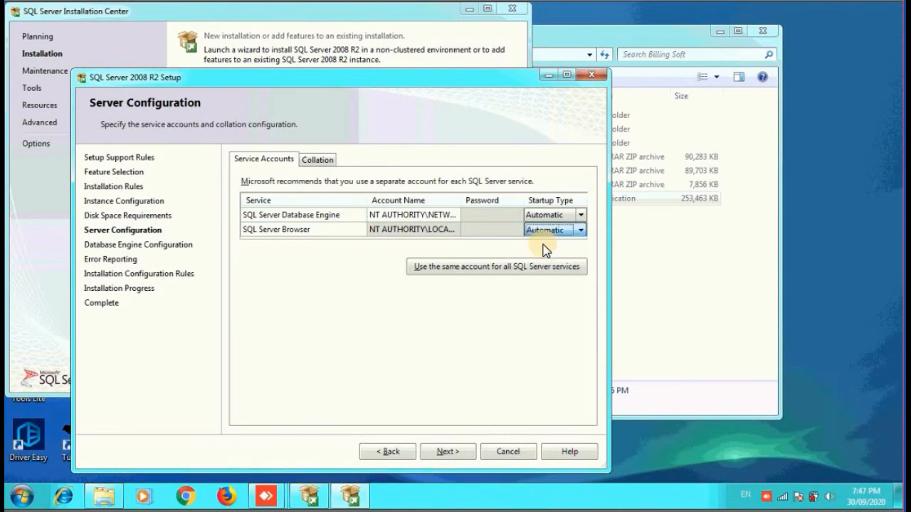
click(446, 451)
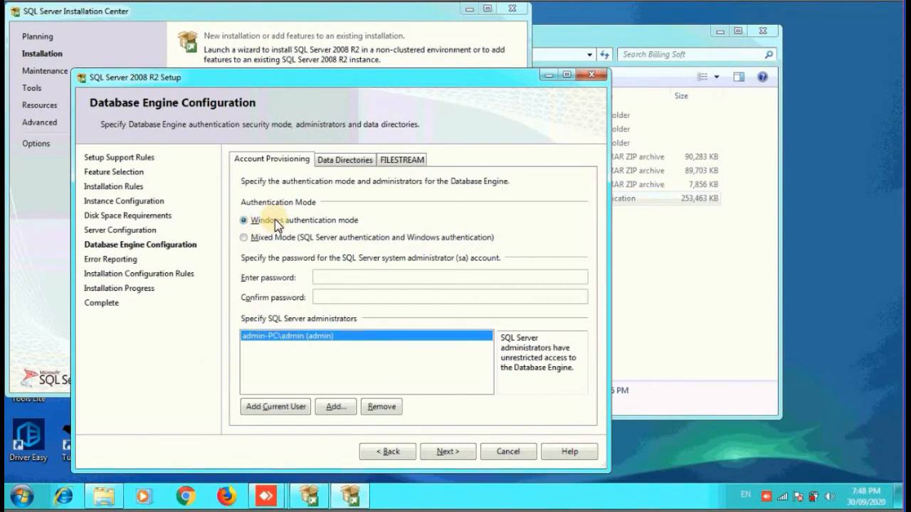
Install SQL Server with Windows authentication, then close Setup and the Installation Center.
click(447, 453)
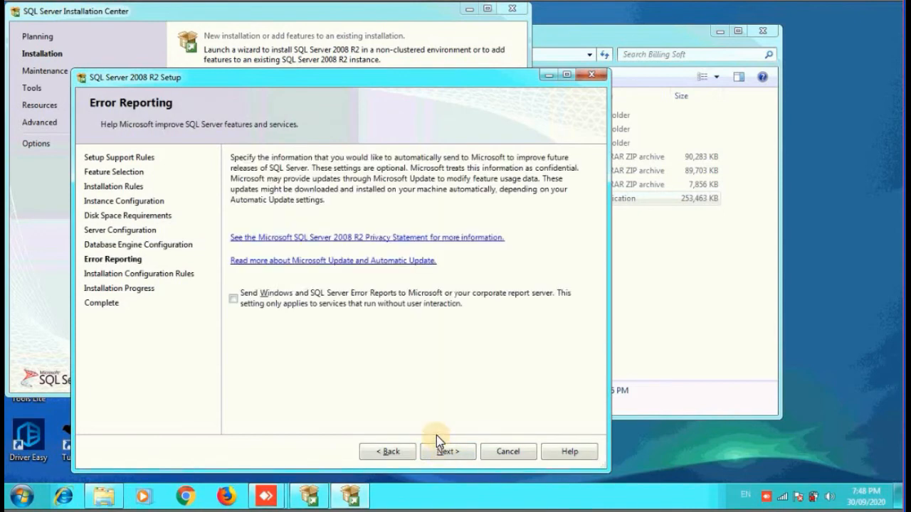
click(447, 451)
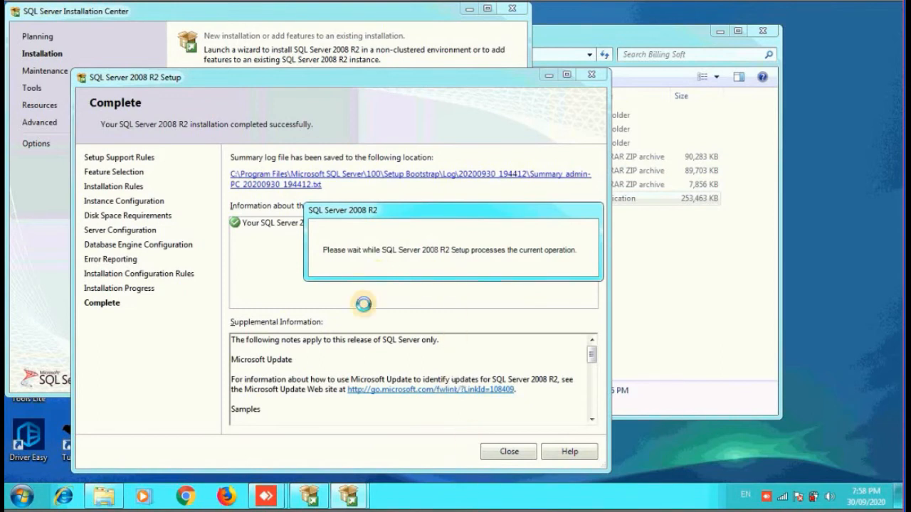
click(502, 451)
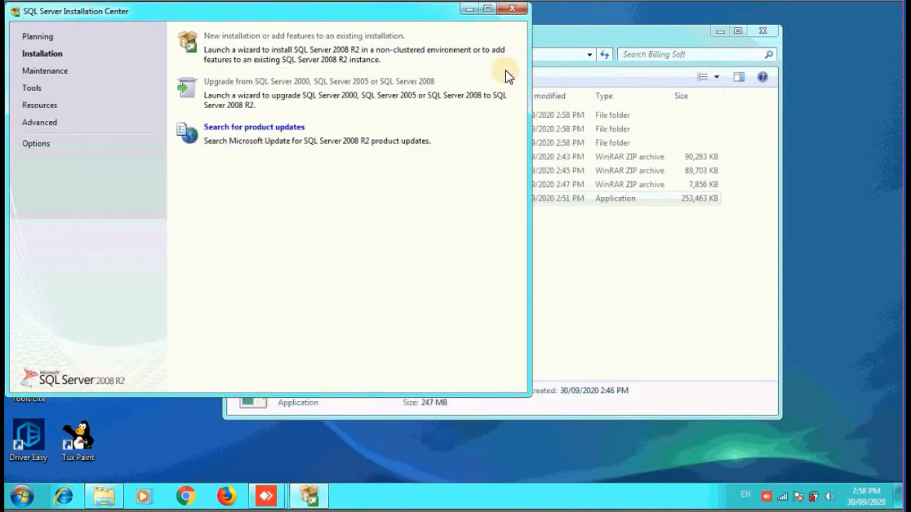
click(512, 10)
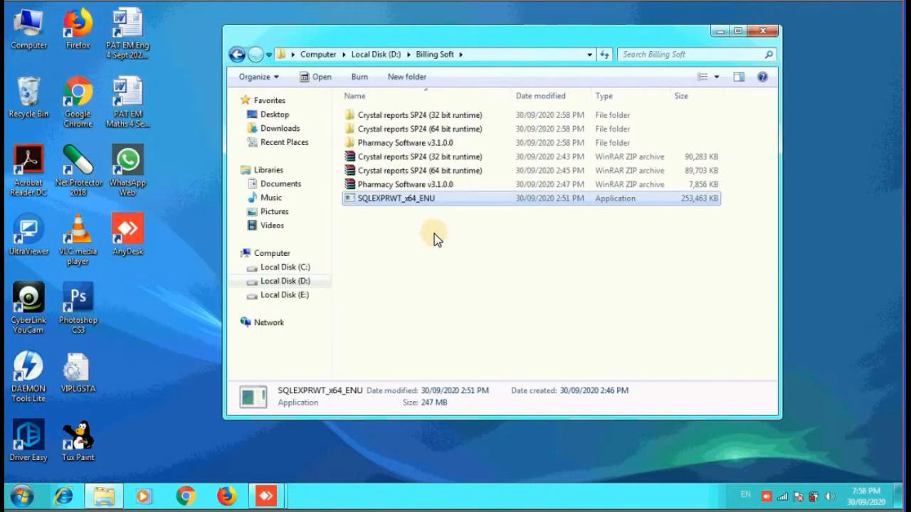
Open the nested Pharmacy Software v3.1.0.0 folders and select the EasyBill-Pharma-GST application.
double_click(406, 142)
key(F2)
key(Return)
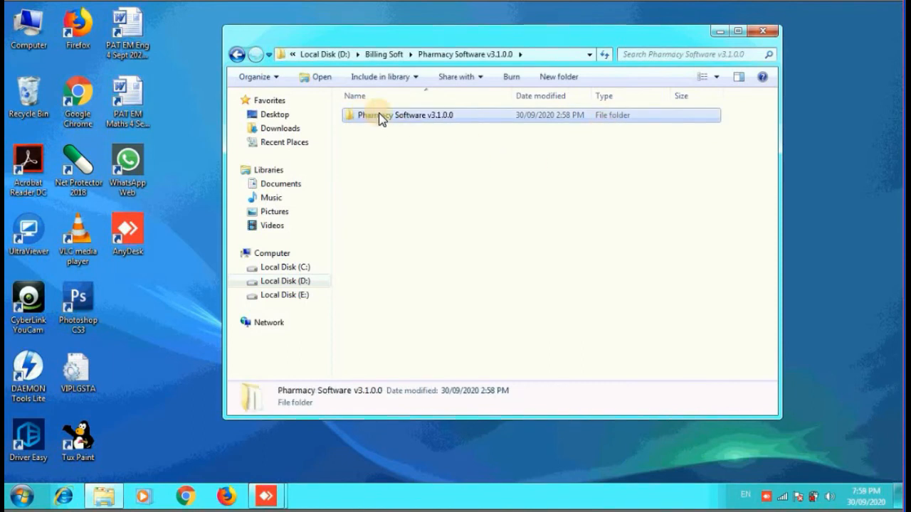
double_click(379, 116)
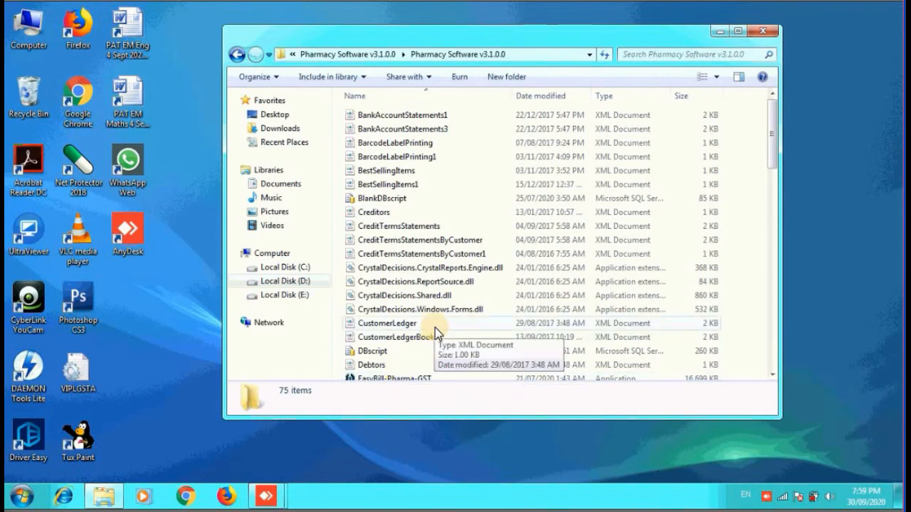
scroll(435, 327, down, 1)
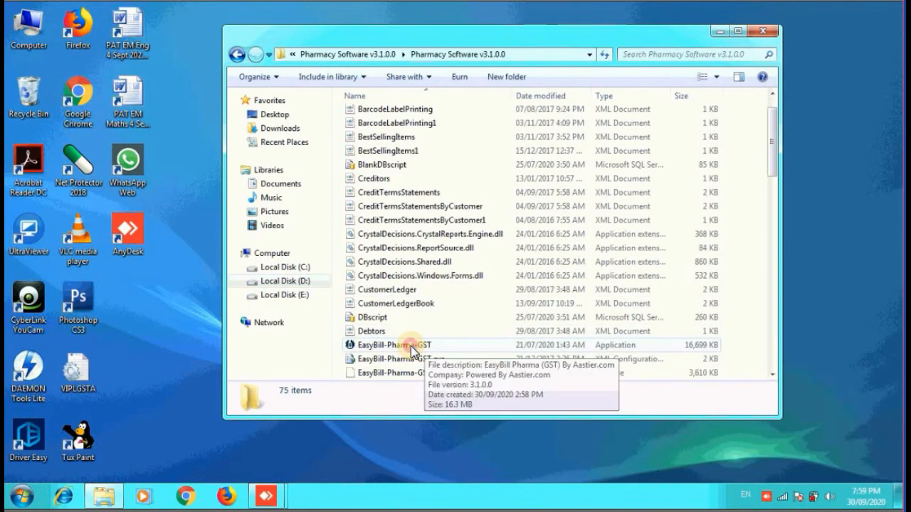
click(411, 345)
right_click(411, 346)
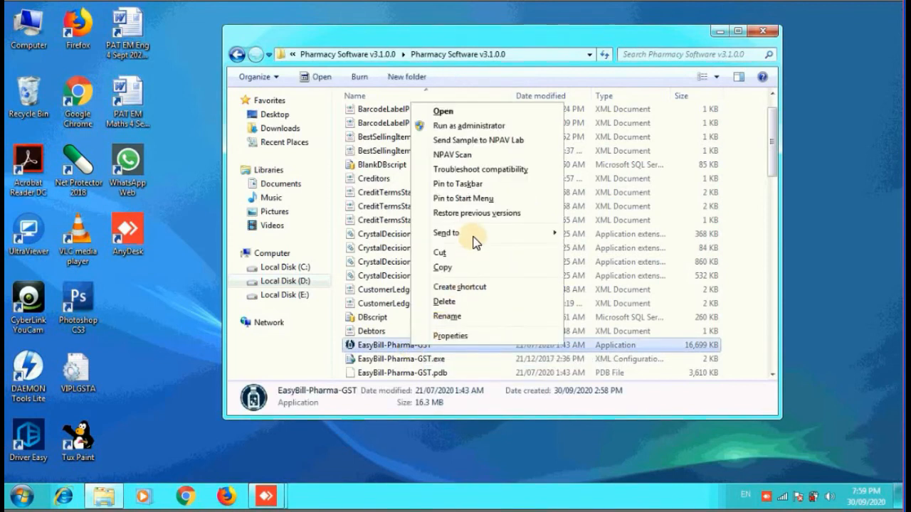
Send EasyBill-Pharma-GST to the desktop as a shortcut and rename it EasyBill-Pharma.
mouse_move(474, 238)
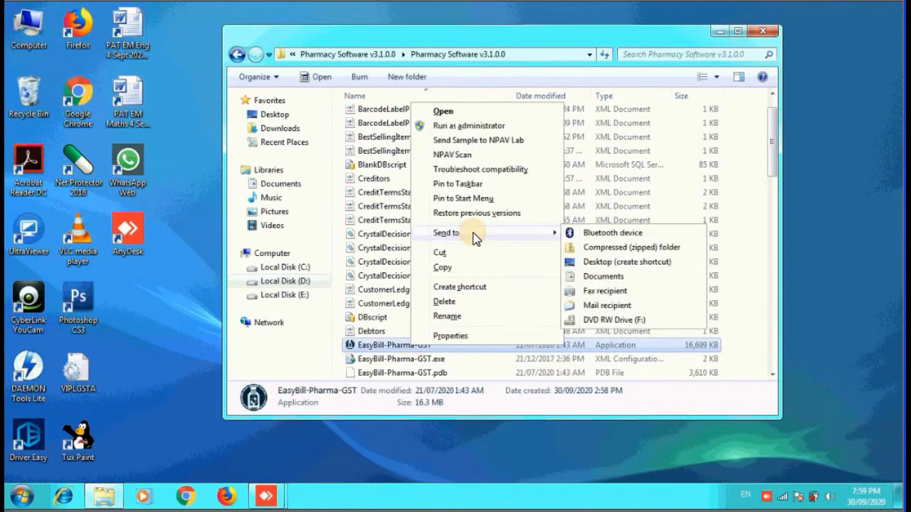
click(607, 261)
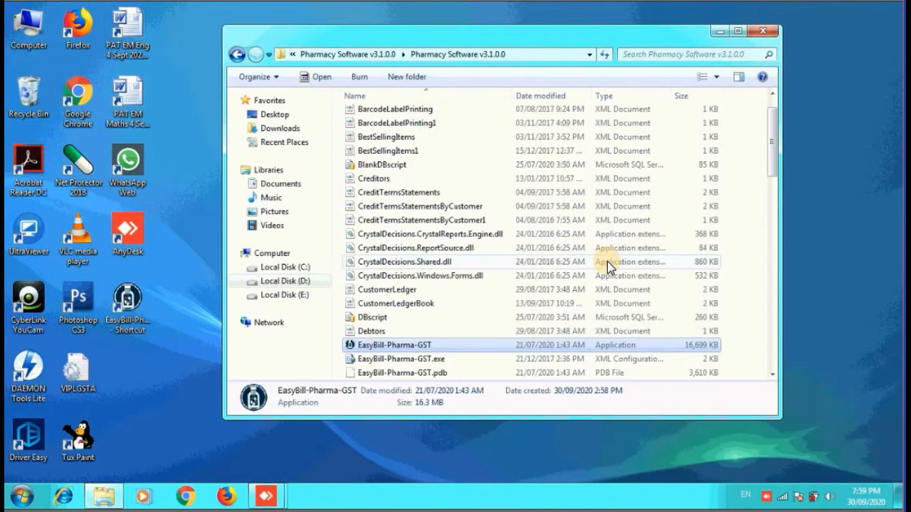
click(129, 318)
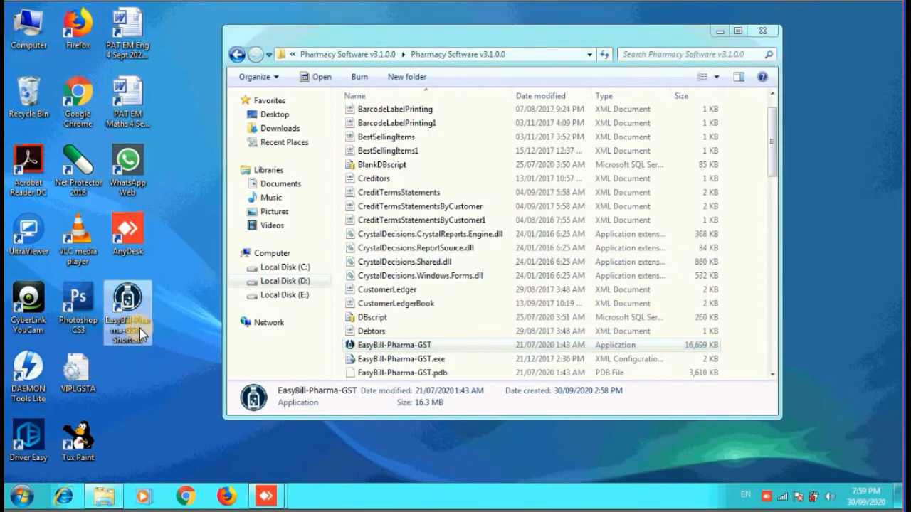
click(137, 320)
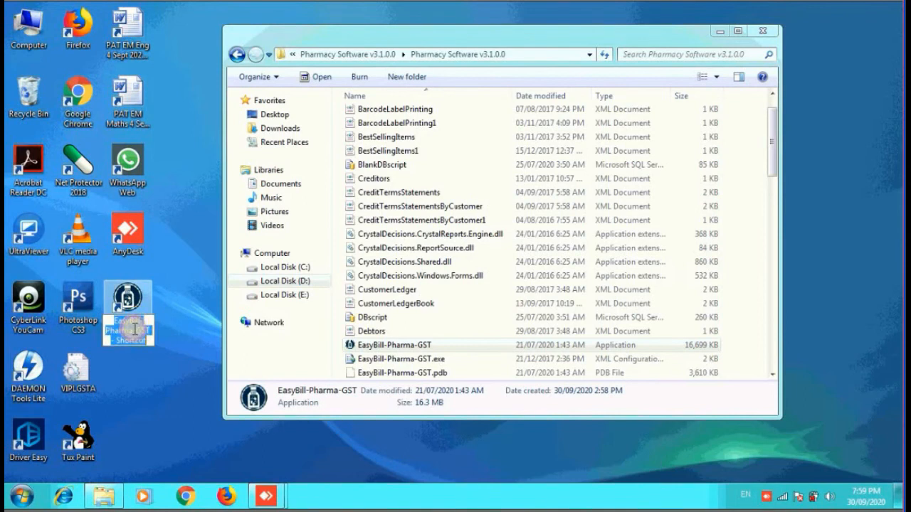
drag(135, 330, 148, 344)
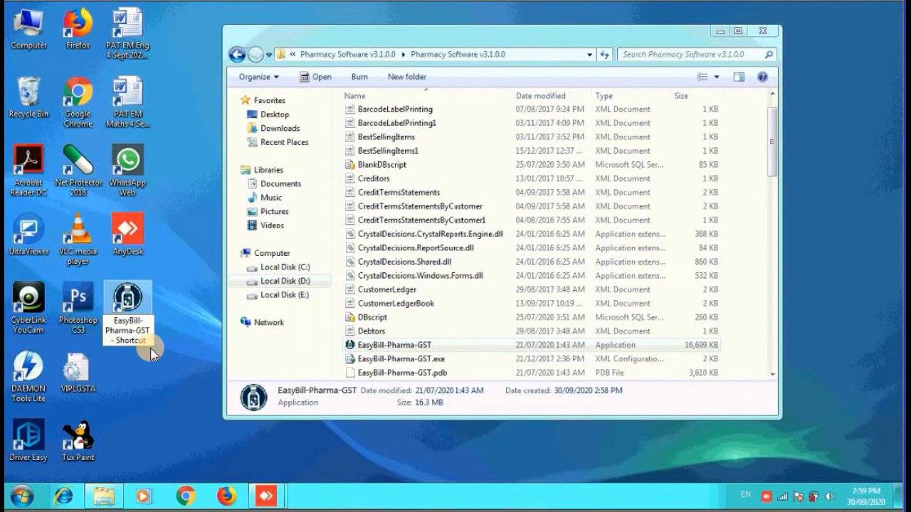
key(Delete)
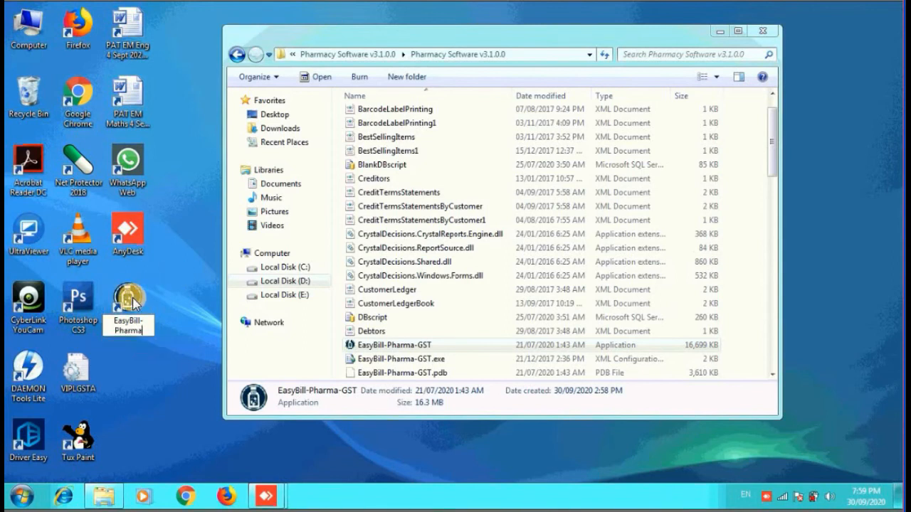
click(131, 302)
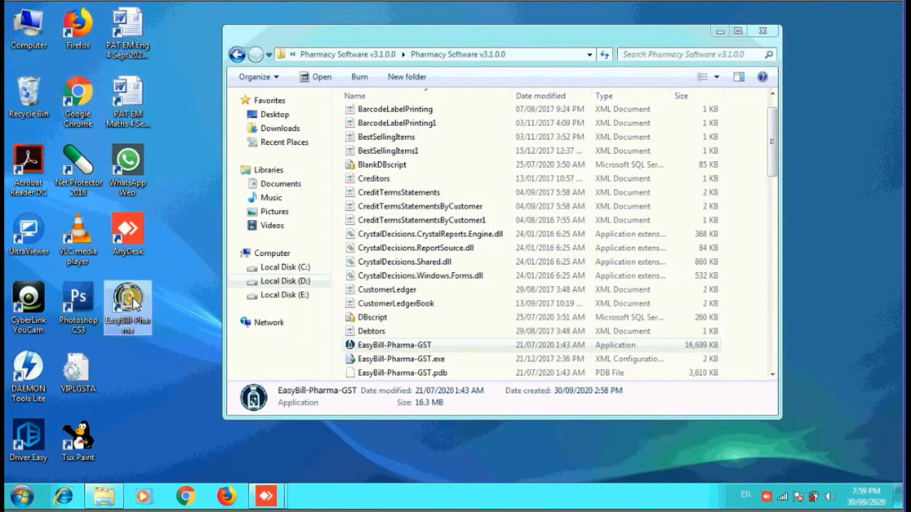
right_click(133, 303)
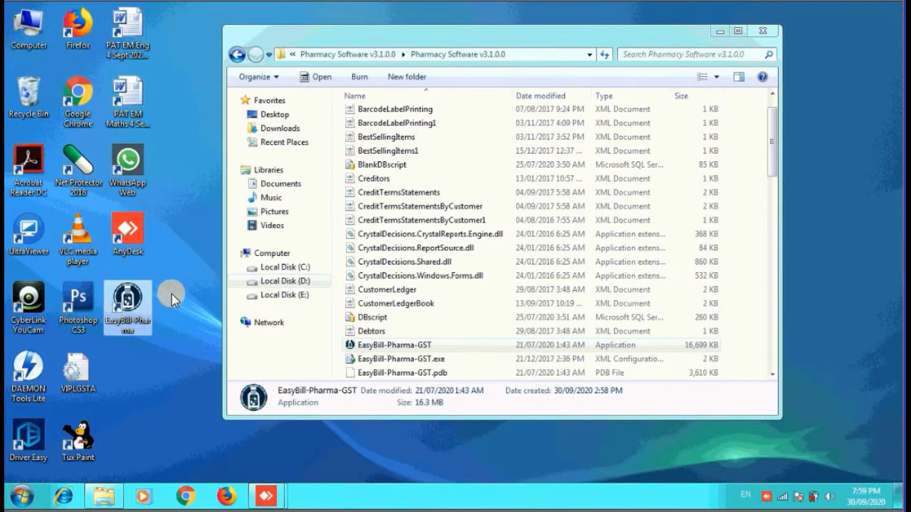
Enter the company details and license key, activate the license, and close the window.
text(ls)
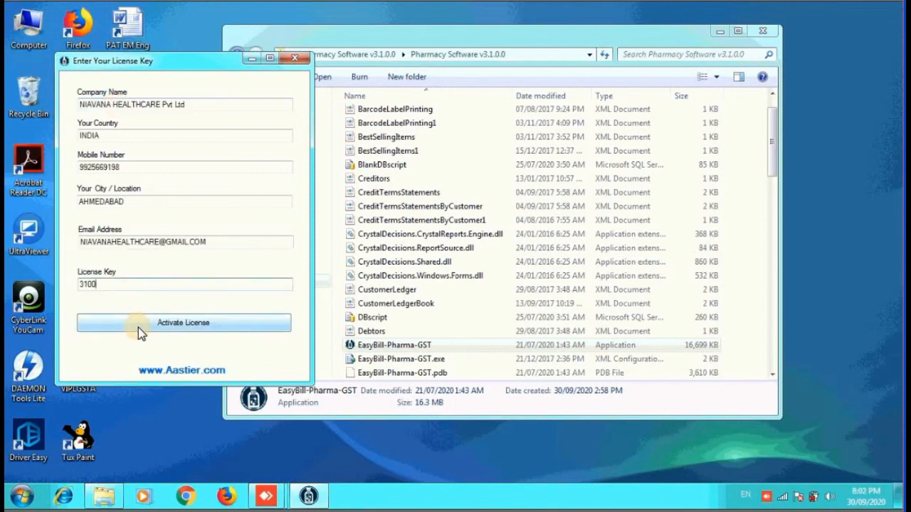
click(138, 327)
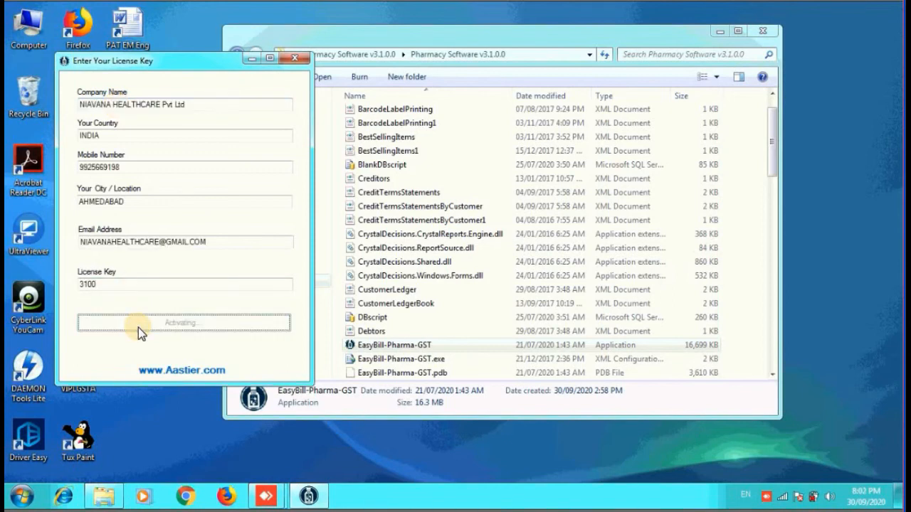
click(138, 327)
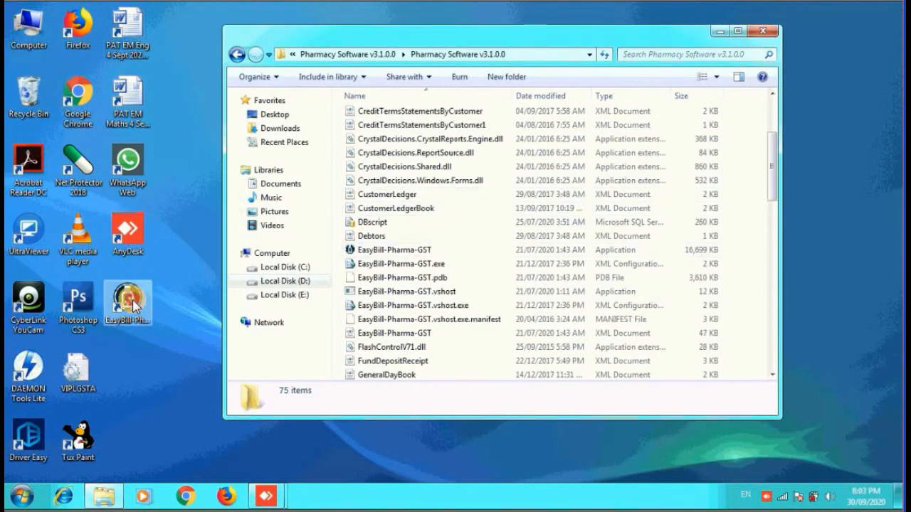
Launch EasyBill Pharma and create a blank database on the ADMIN-PC\SQLEXPRESS server.
right_click(133, 316)
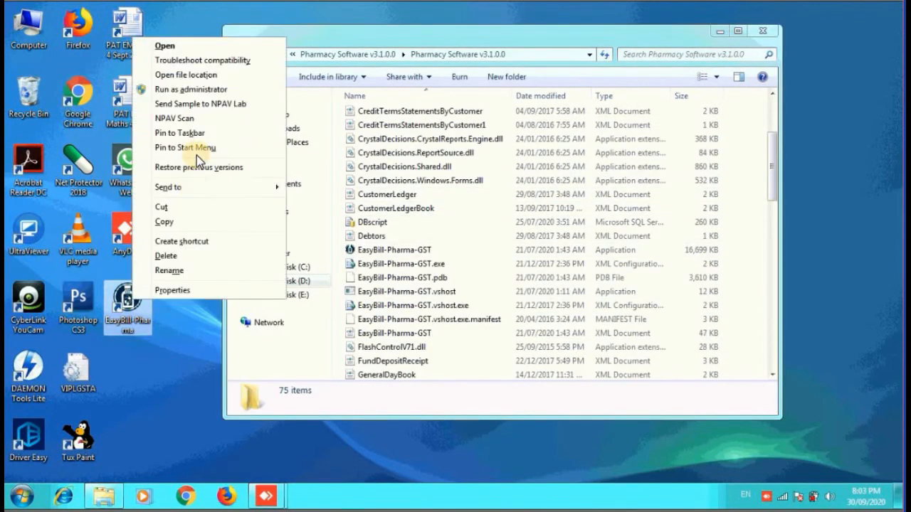
click(188, 47)
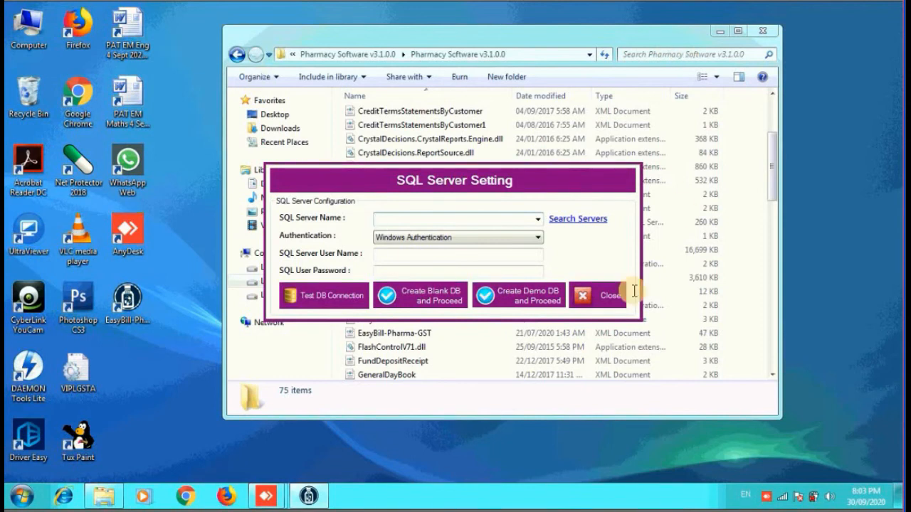
click(577, 220)
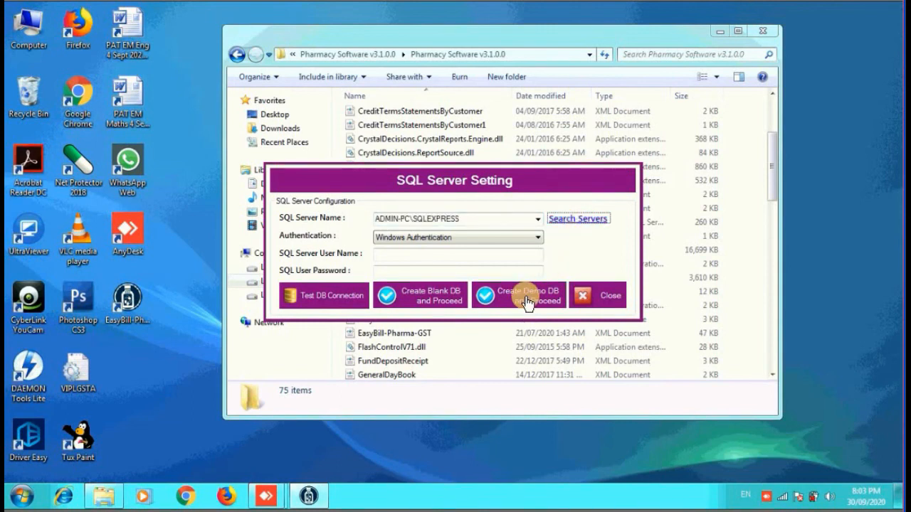
click(429, 297)
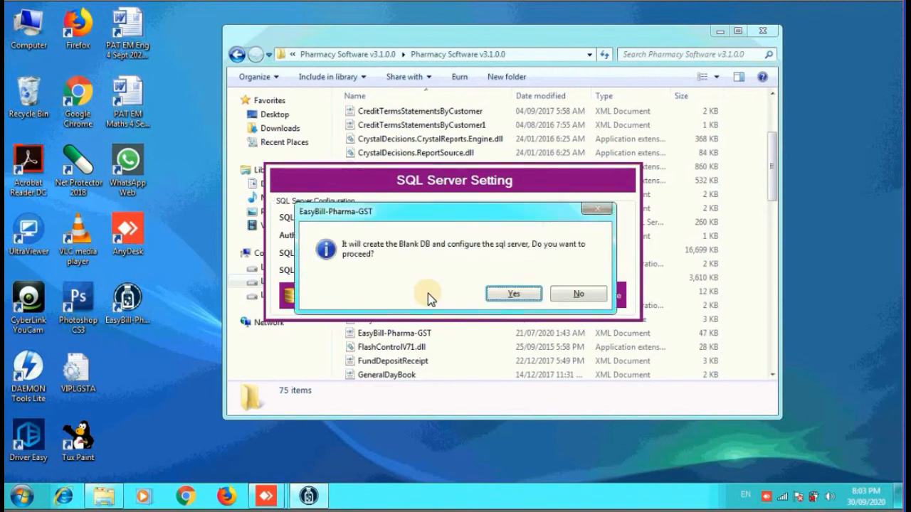
click(505, 292)
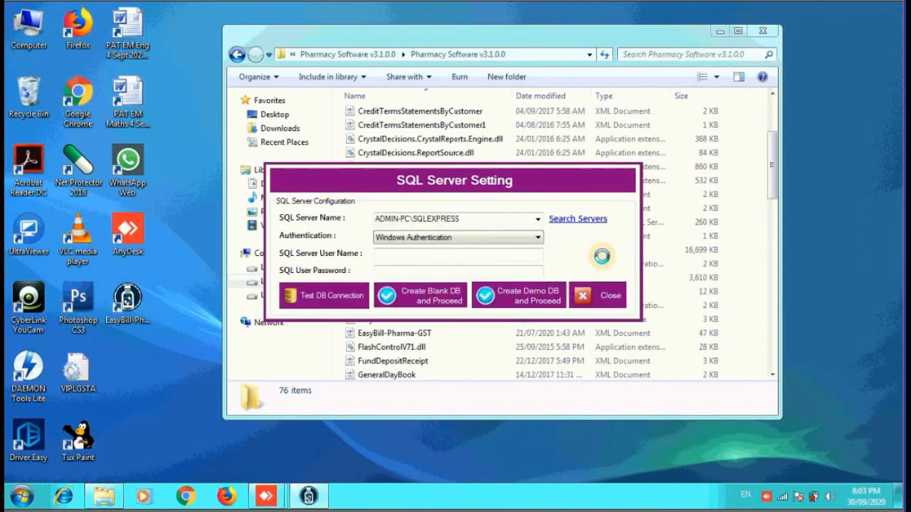
click(559, 298)
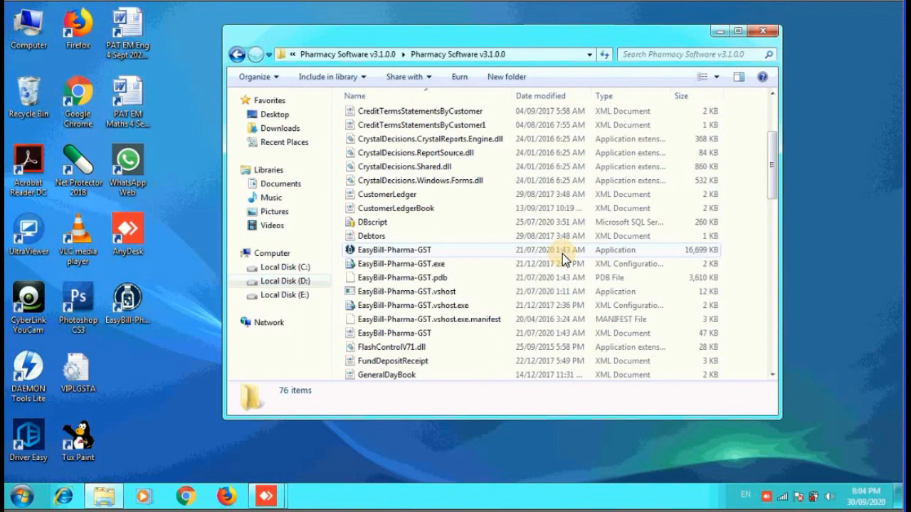
Relaunch EasyBill Pharma from the EasyBill-Pharma desktop shortcut.
click(128, 303)
right_click(127, 302)
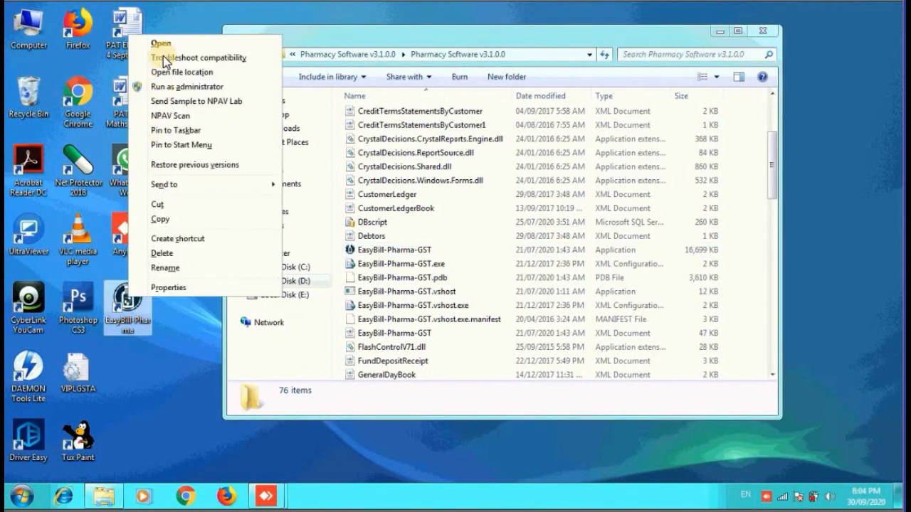
click(176, 43)
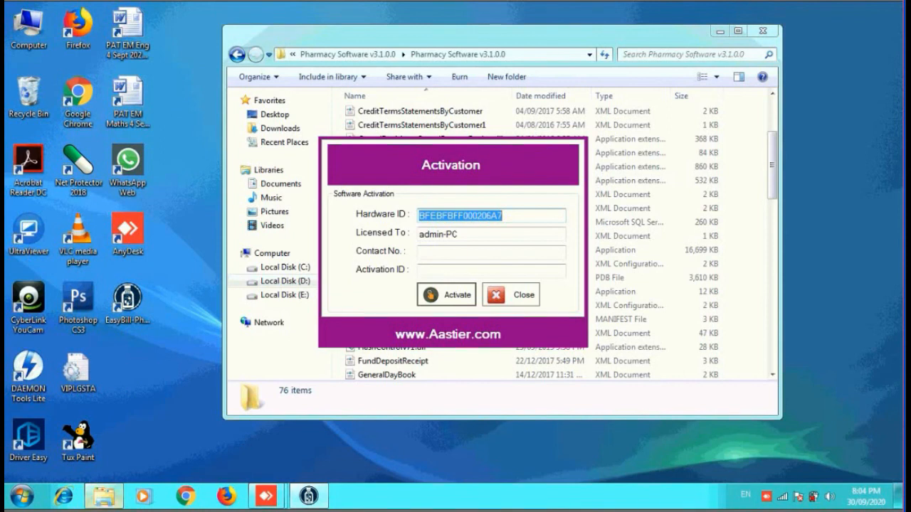
Log in with User ID admin and the account password.
mouse_move(104, 496)
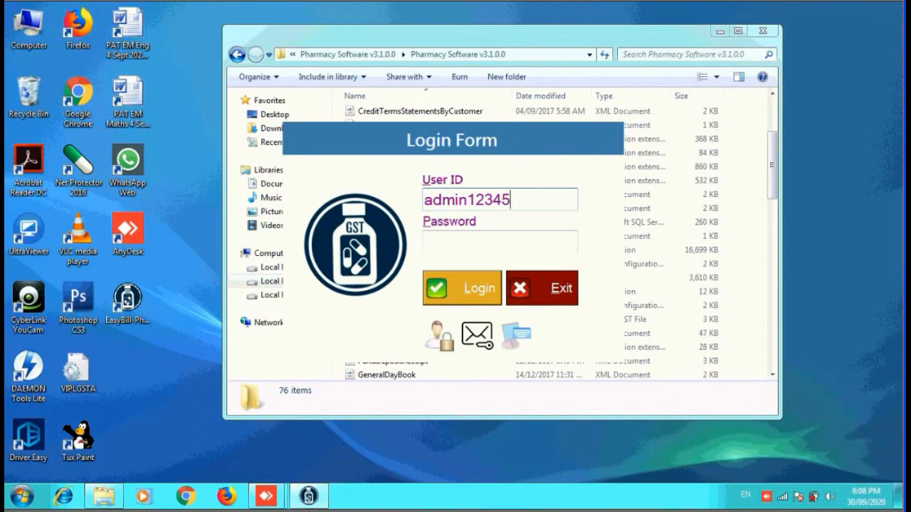
key(BackSpace)
key(BackSpace)
key(BackSpace)
key(BackSpace)
key(BackSpace)
key(Tab)
text(12345)
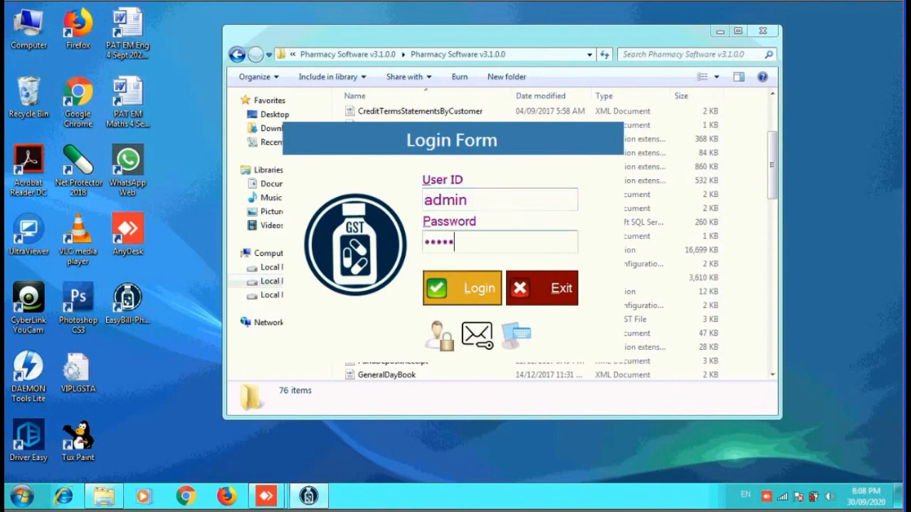
key(Tab)
key(Tab)
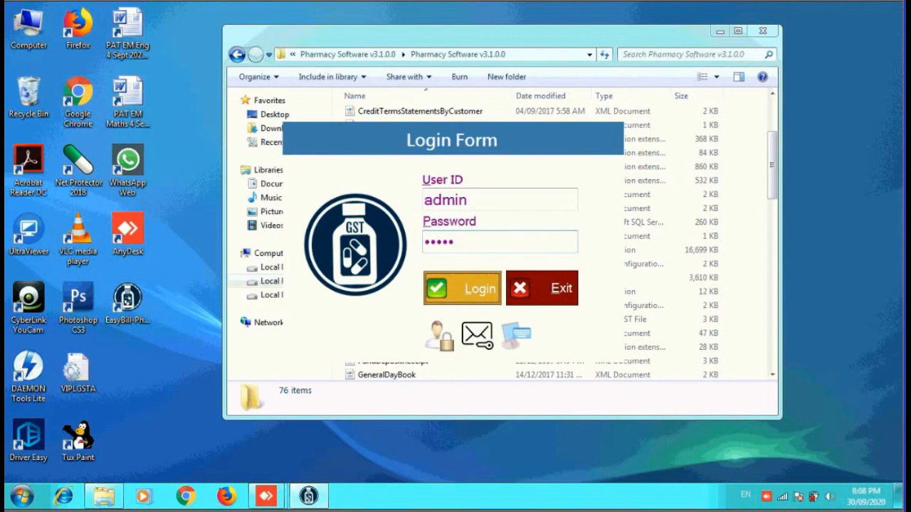
key(Return)
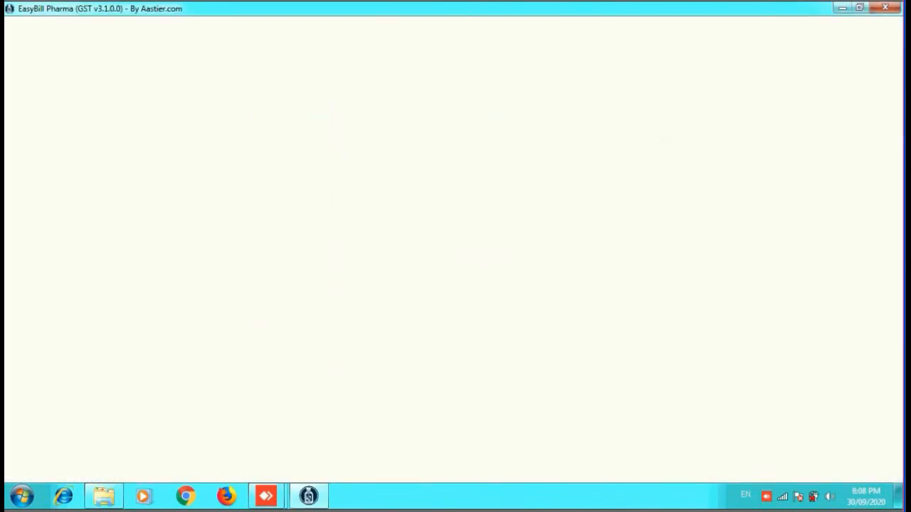